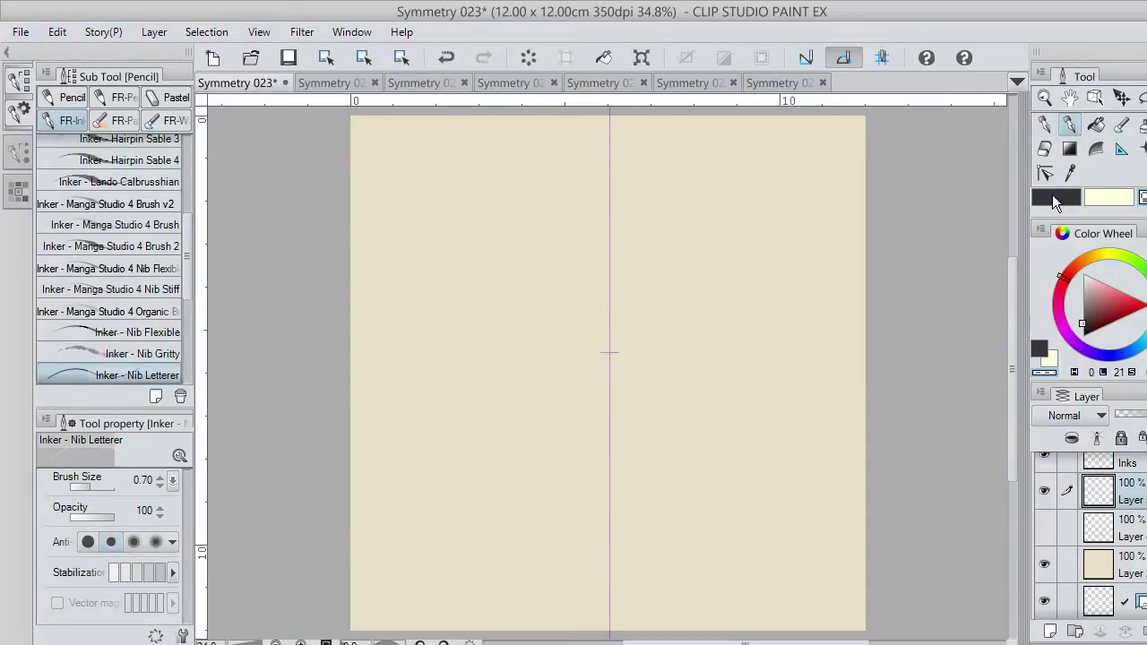
# Step: With the dark main colour and symmetry ruler, ink the mirrored flared coat sides, wavy hem and centre opening on the lower canvas
pyautogui.click(1055, 197)
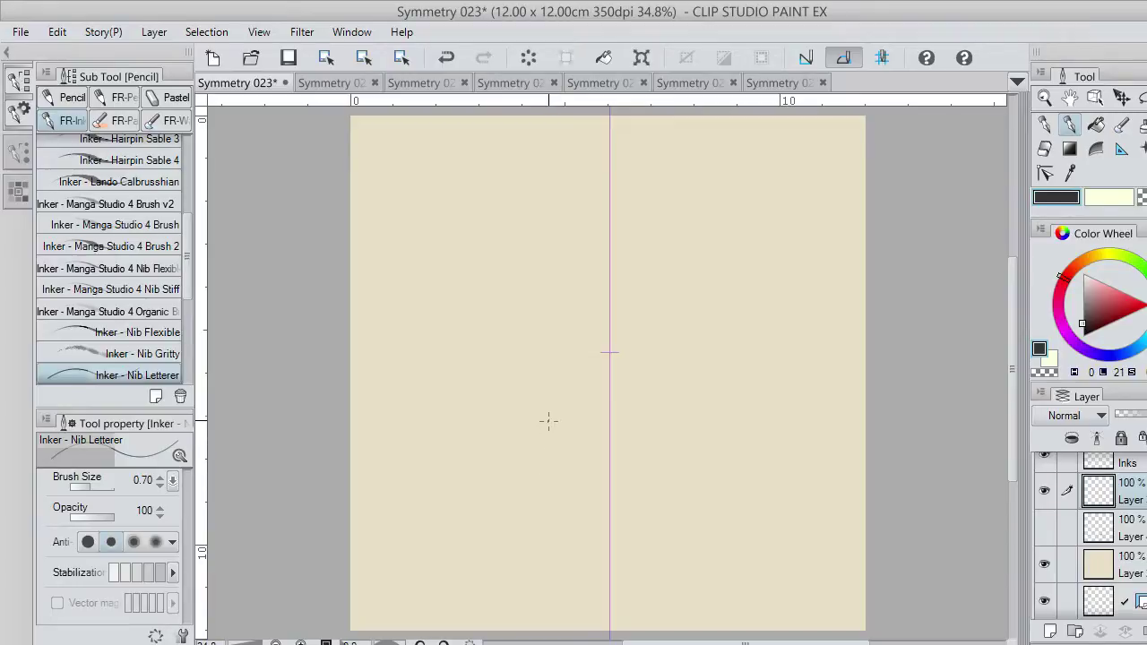
pyautogui.moveTo(525, 449)
pyautogui.mouseDown()
pyautogui.moveTo(539, 541)
pyautogui.moveTo(584, 536)
pyautogui.mouseUp()
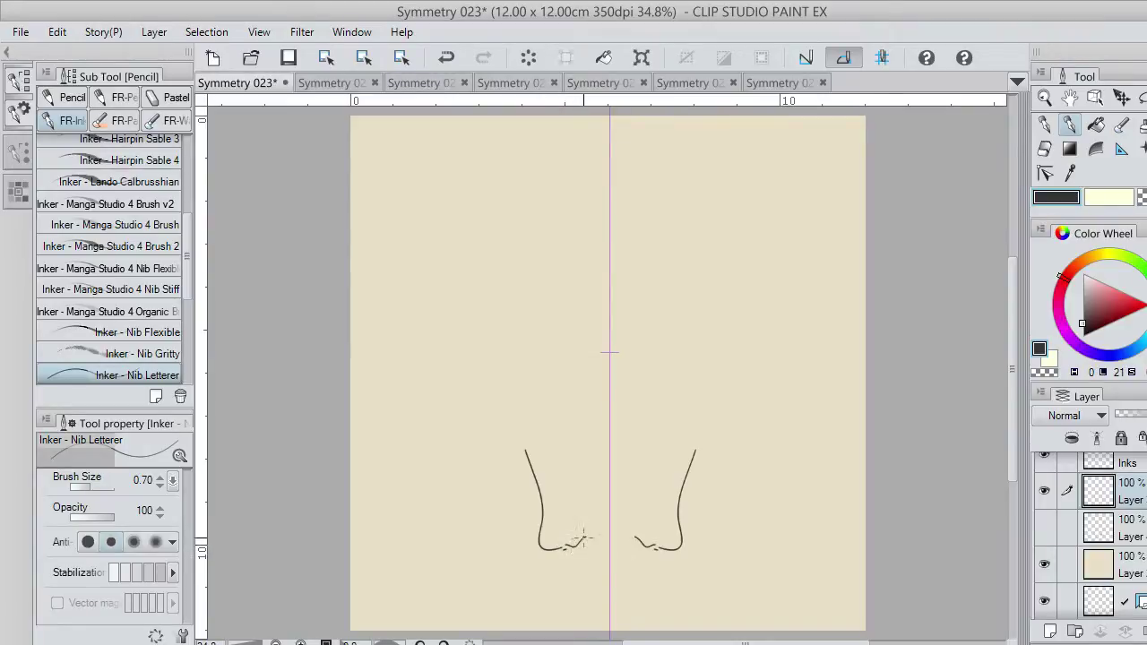
pyautogui.hotkey('ctrl', 'z')
pyautogui.moveTo(563, 548)
pyautogui.mouseDown()
pyautogui.moveTo(586, 529)
pyautogui.moveTo(609, 466)
pyautogui.mouseUp()
pyautogui.hotkey('ctrl', 'z')
# Step: Ink the mirrored rounded sleeves, with outer curves from the shoulders and inner contours above the coat's hem
pyautogui.moveTo(516, 363)
pyautogui.mouseDown()
pyautogui.moveTo(507, 402)
pyautogui.moveTo(523, 451)
pyautogui.moveTo(558, 476)
pyautogui.moveTo(580, 458)
pyautogui.moveTo(557, 474)
pyautogui.moveTo(578, 454)
pyautogui.moveTo(583, 425)
pyautogui.moveTo(563, 371)
pyautogui.moveTo(516, 356)
pyautogui.moveTo(534, 344)
pyautogui.moveTo(515, 364)
pyautogui.moveTo(549, 333)
pyautogui.moveTo(512, 370)
pyautogui.moveTo(551, 329)
pyautogui.mouseUp()
pyautogui.hotkey('ctrl', 'z')
pyautogui.hotkey('ctrl', 'z')
pyautogui.hotkey('ctrl', 'z')
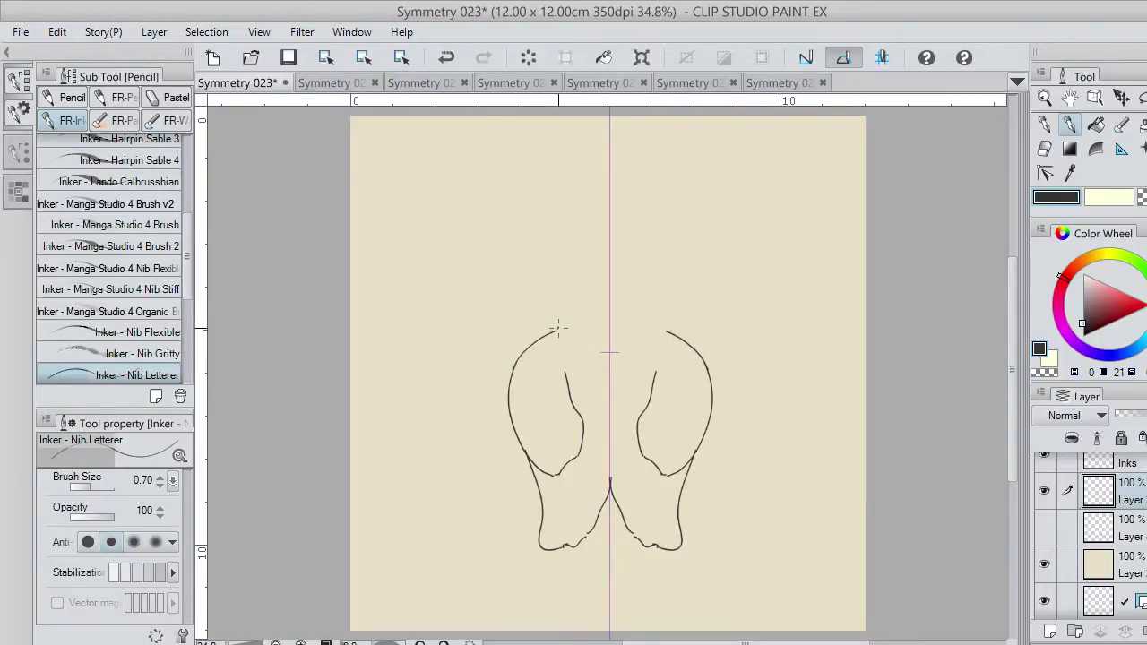
# Step: Draw a mirrored pointed collar above the shoulders that meets at the symmetry axis
pyautogui.moveTo(553, 325); pyautogui.dragTo(591, 365)
pyautogui.hotkey('ctrl', 'z')
pyautogui.moveTo(593, 364); pyautogui.dragTo(603, 353)
pyautogui.hotkey('ctrl', 'z')
pyautogui.hotkey('ctrl', 'z')
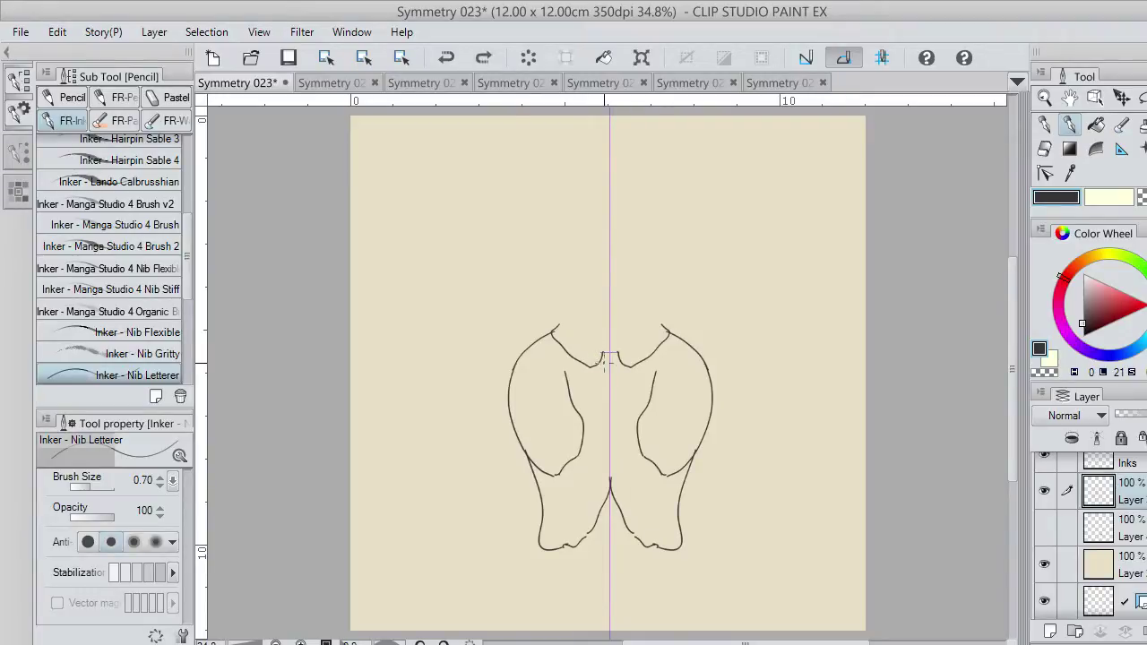
pyautogui.moveTo(592, 366)
pyautogui.mouseDown()
pyautogui.moveTo(572, 321)
pyautogui.moveTo(555, 327)
pyautogui.moveTo(575, 317)
pyautogui.moveTo(609, 335)
pyautogui.mouseUp()
pyautogui.hotkey('ctrl', 'z')
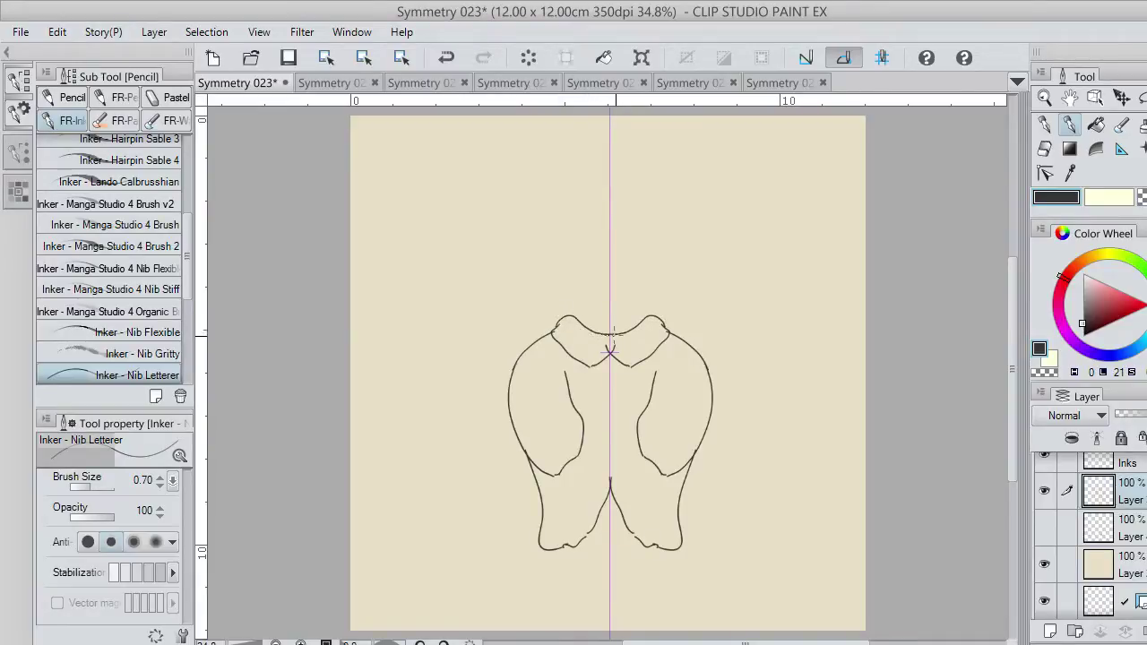
# Step: Draw a small round clasp on the symmetry axis where the collar halves meet
pyautogui.hotkey('ctrl', 'z')
pyautogui.moveTo(611, 336)
pyautogui.mouseDown()
pyautogui.moveTo(595, 350)
pyautogui.moveTo(605, 350)
pyautogui.mouseUp()
pyautogui.hotkey('ctrl', 'z')
pyautogui.moveTo(606, 339); pyautogui.dragTo(611, 347)
# Step: Hide the symmetry ruler layer, erase one side of the collar clasp's outline with the transparent colour, and show the ruler layer again
pyautogui.click(1044, 601)
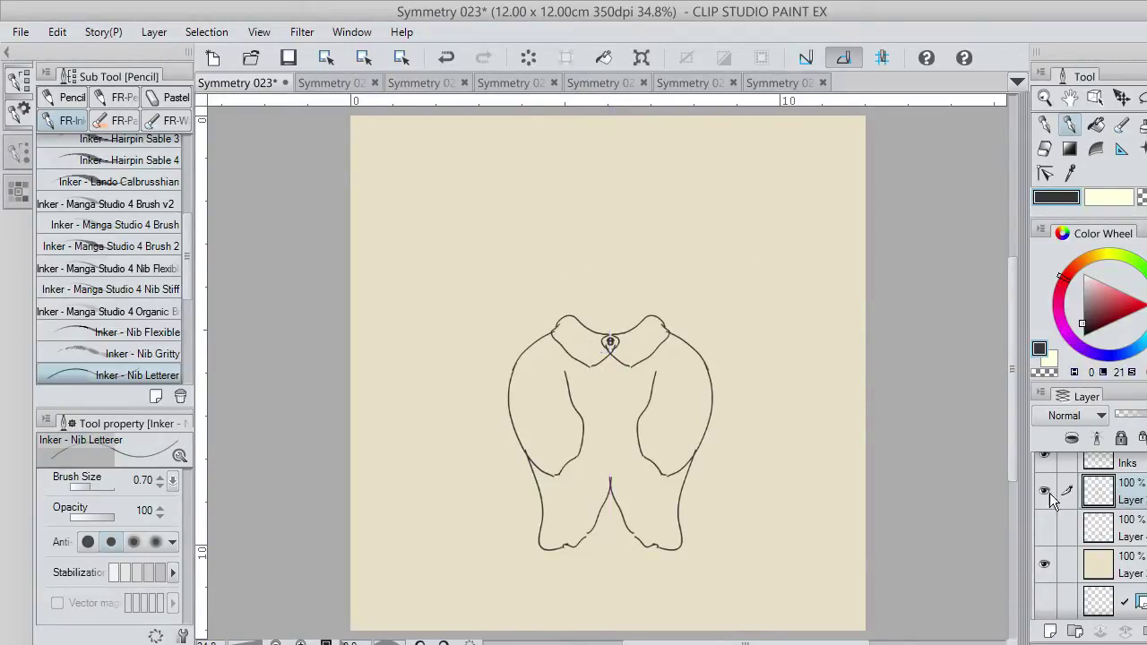
pyautogui.press('c')
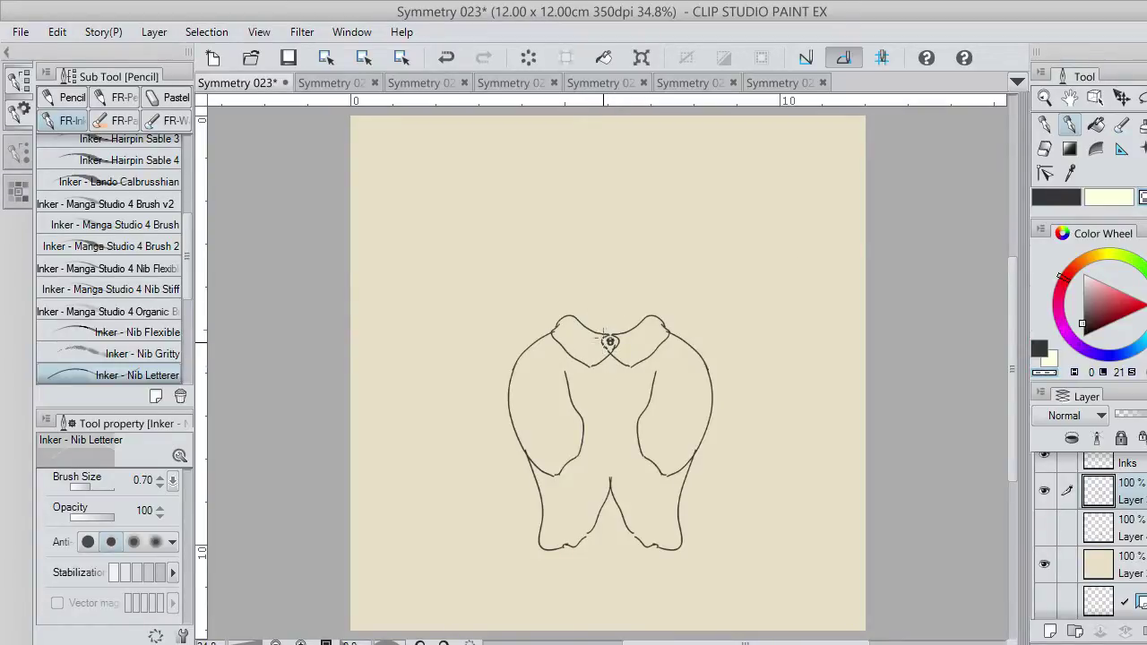
pyautogui.click(1056, 197)
pyautogui.click(1043, 601)
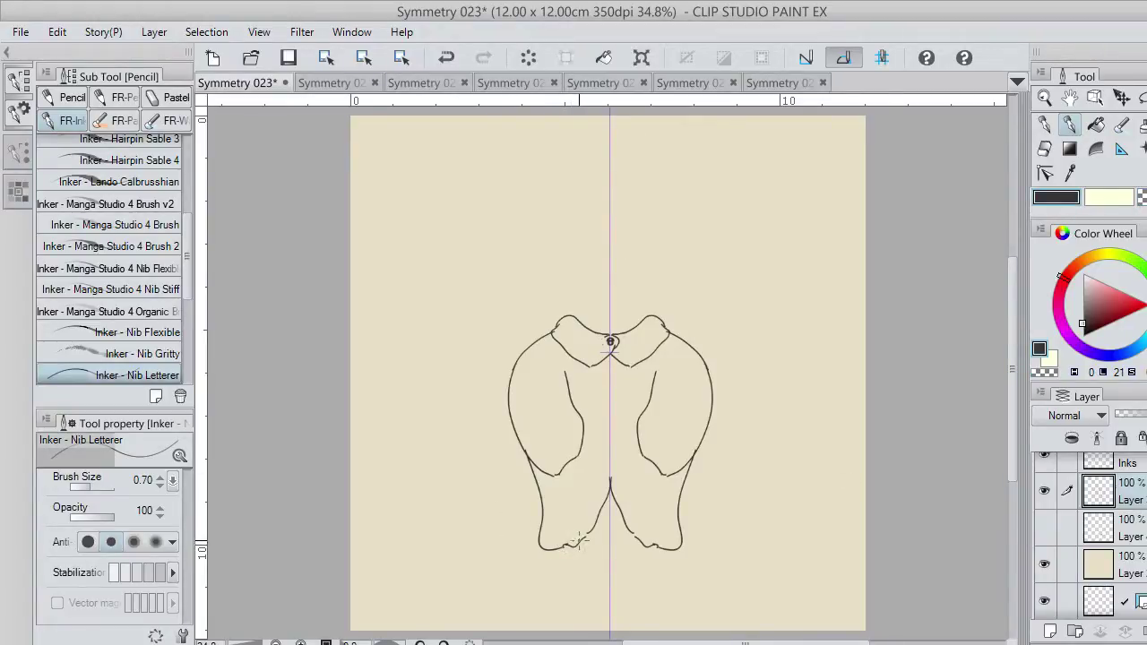
# Step: Draw the curved back hem across the gap between the coat's lower front edges
pyautogui.moveTo(579, 540); pyautogui.dragTo(590, 542)
pyautogui.hotkey('ctrl', 'z')
pyautogui.moveTo(592, 524); pyautogui.dragTo(623, 525)
pyautogui.hotkey('ctrl', 'z')
# Step: Decorate both collar halves with mirrored round spots of different sizes
pyautogui.moveTo(561, 324)
pyautogui.mouseDown()
pyautogui.moveTo(599, 339)
pyautogui.moveTo(582, 334)
pyautogui.moveTo(586, 348)
pyautogui.moveTo(582, 326)
pyautogui.moveTo(602, 341)
pyautogui.moveTo(585, 356)
pyautogui.moveTo(588, 345)
pyautogui.moveTo(601, 347)
pyautogui.moveTo(596, 360)
pyautogui.moveTo(594, 345)
pyautogui.moveTo(606, 342)
pyautogui.moveTo(580, 349)
pyautogui.mouseUp()
pyautogui.hotkey('ctrl', 'z')
pyautogui.hotkey('ctrl', 'z')
pyautogui.hotkey('ctrl', 'z')
pyautogui.hotkey('ctrl', 'z')
pyautogui.hotkey('ctrl', 'z')
pyautogui.hotkey('ctrl', 'z')
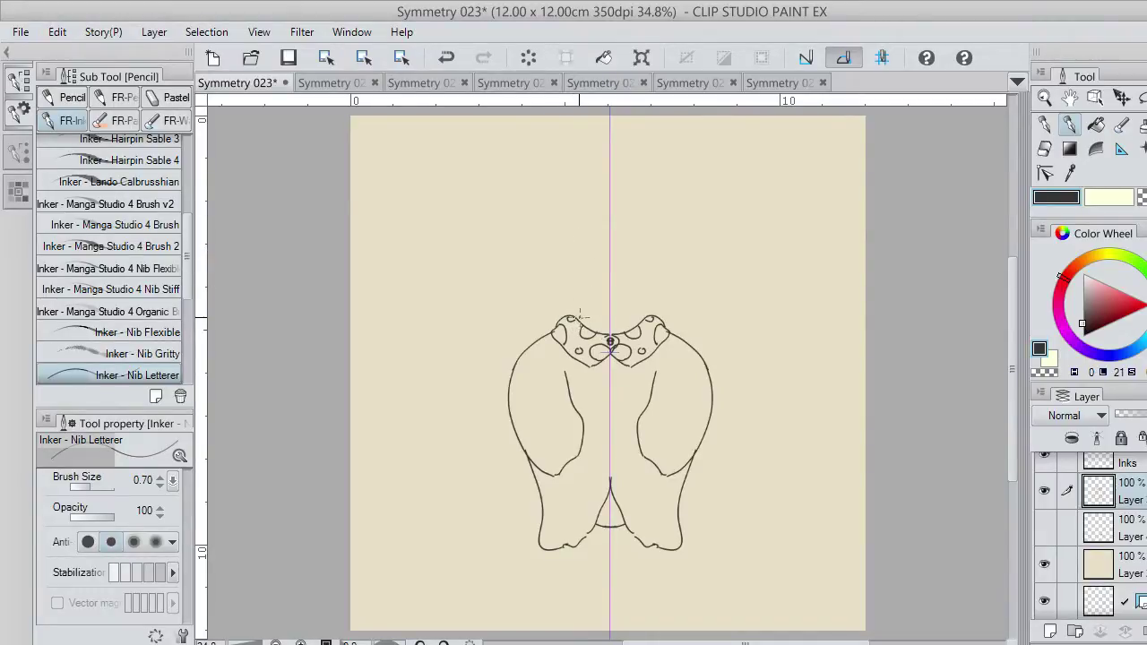
# Step: Draw the mirrored face outline, blunt fringe and two hair buns above the collar
pyautogui.moveTo(573, 318); pyautogui.dragTo(579, 274)
pyautogui.moveTo(571, 284)
pyautogui.mouseDown()
pyautogui.moveTo(598, 265)
pyautogui.moveTo(581, 294)
pyautogui.moveTo(626, 292)
pyautogui.moveTo(590, 295)
pyautogui.moveTo(594, 285)
pyautogui.moveTo(609, 291)
pyautogui.moveTo(574, 303)
pyautogui.mouseUp()
pyautogui.hotkey('ctrl', 'z')
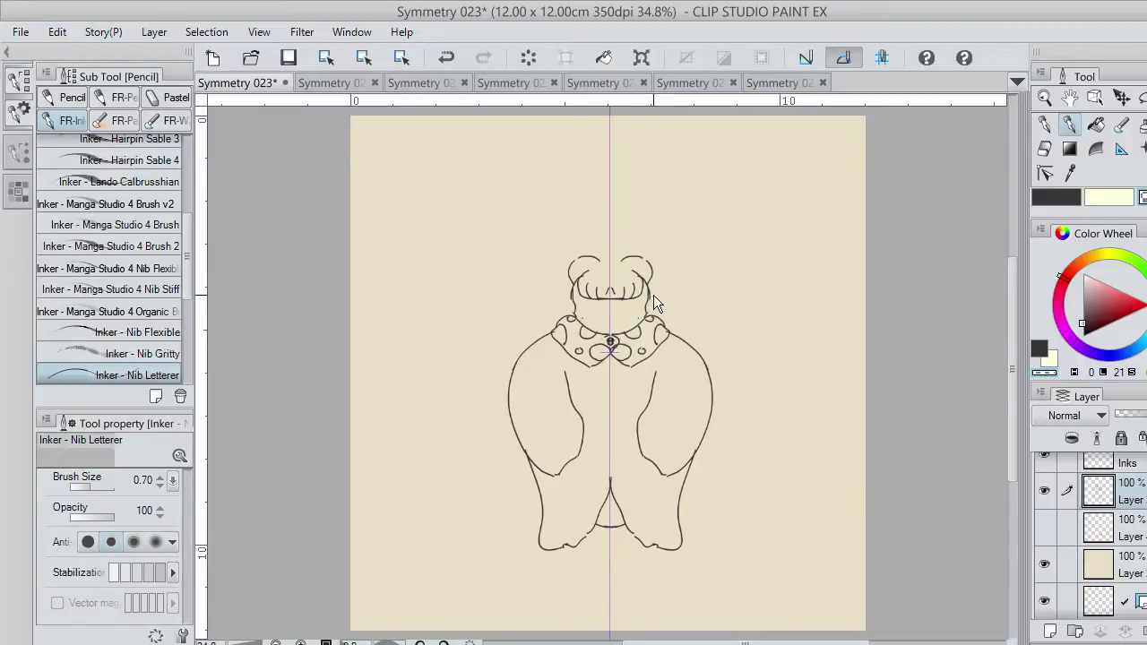
# Step: Add short mirrored side locks of hair at the ends of the fringe in the dark main colour
pyautogui.scroll(2, 654, 304)
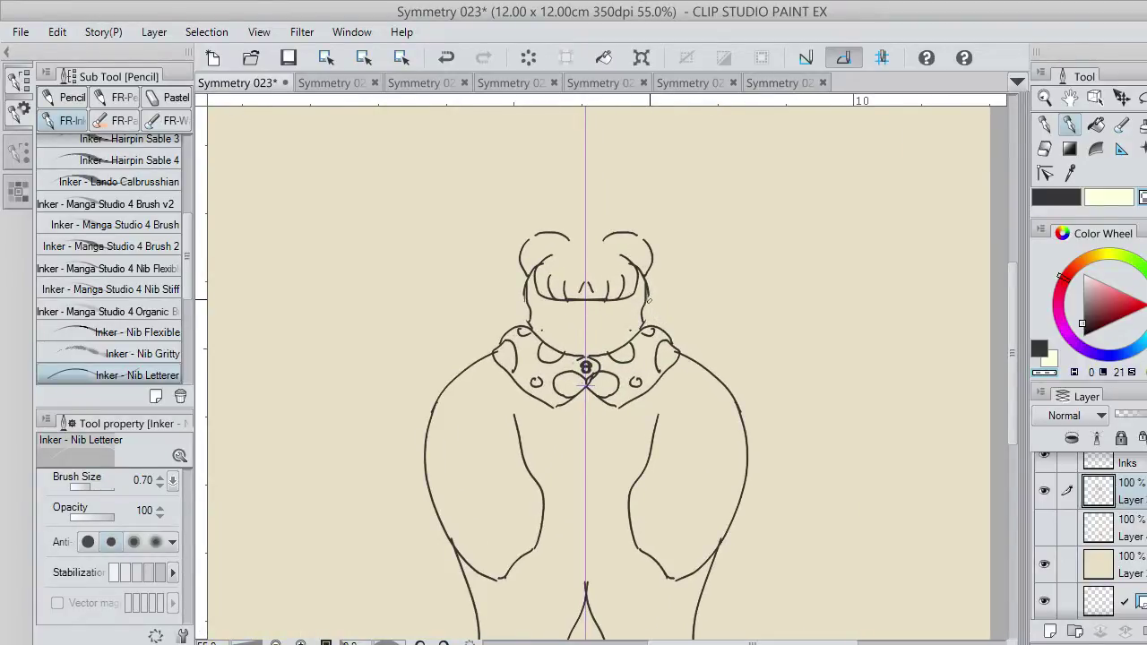
pyautogui.click(1062, 199)
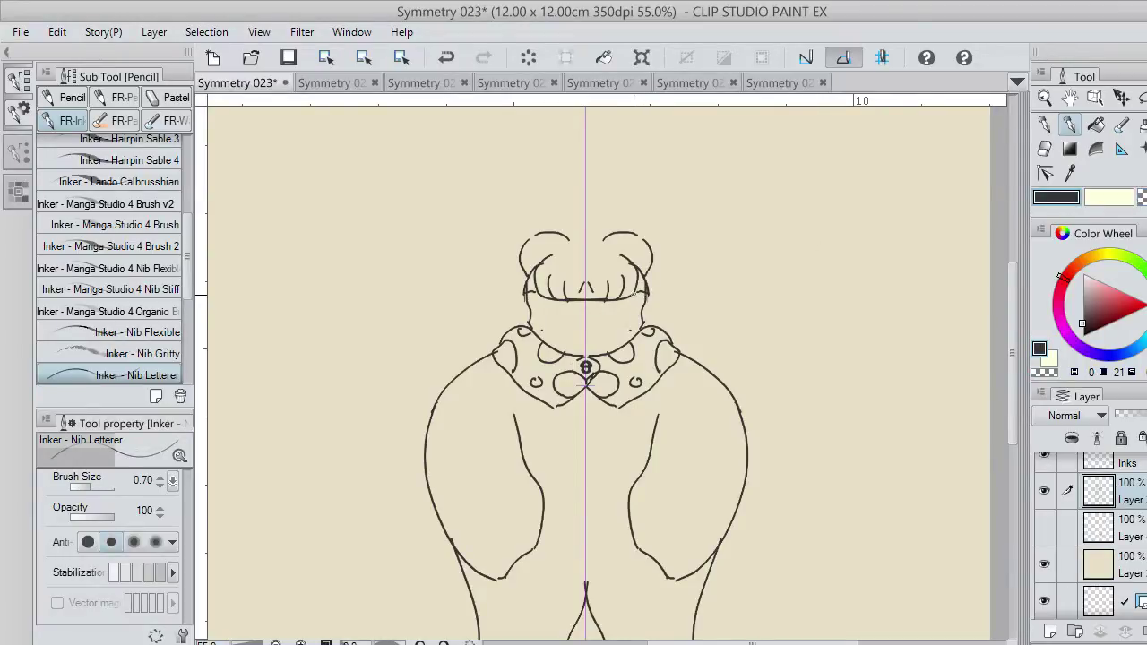
pyautogui.hotkey('ctrl', 'z')
pyautogui.hotkey('ctrl', 'y')
pyautogui.hotkey('ctrl', 'z')
pyautogui.moveTo(636, 272); pyautogui.dragTo(644, 294)
pyautogui.hotkey('ctrl', 'z')
pyautogui.hotkey('ctrl', 'y')
pyautogui.hotkey('ctrl', 'z')
pyautogui.hotkey('ctrl', 'y')
# Step: Draw the mirrored eyes with lashes and brow lines, plus a small nose and lips on the symmetry axis
pyautogui.moveTo(598, 315)
pyautogui.mouseDown()
pyautogui.moveTo(633, 314)
pyautogui.moveTo(612, 320)
pyautogui.moveTo(616, 306)
pyautogui.moveTo(637, 319)
pyautogui.moveTo(634, 306)
pyautogui.mouseUp()
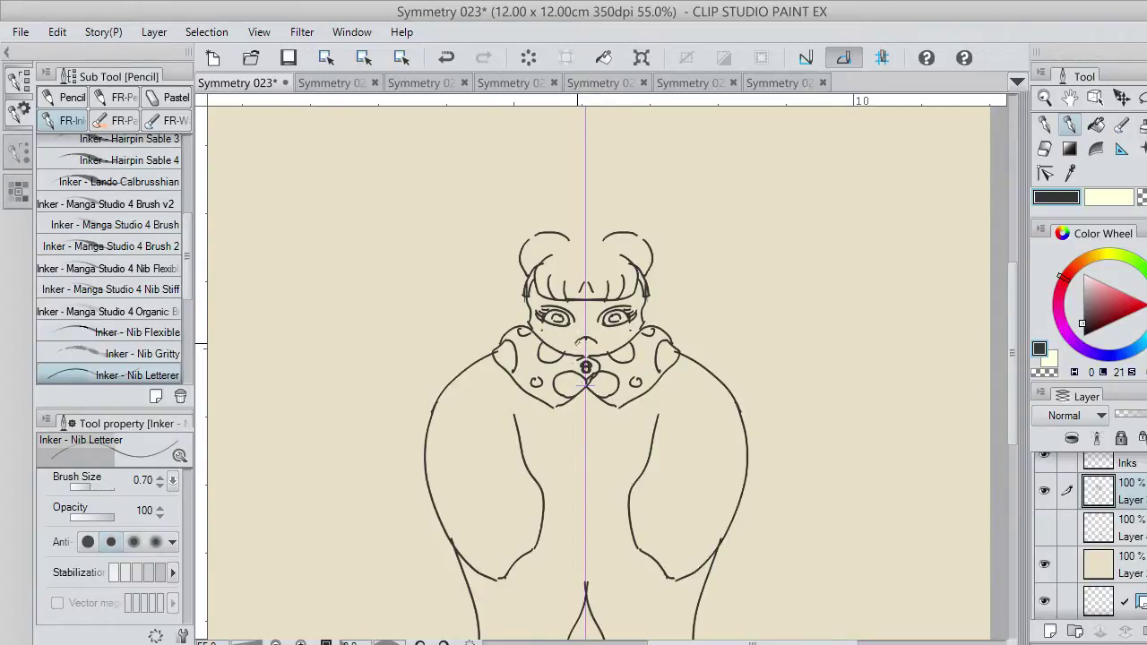
pyautogui.hotkey('ctrl', 'z')
pyautogui.moveTo(576, 346); pyautogui.dragTo(586, 345)
pyautogui.hotkey('ctrl', 'z')
pyautogui.moveTo(576, 347); pyautogui.dragTo(586, 349)
pyautogui.hotkey('ctrl', 'z')
pyautogui.hotkey('ctrl', 'z')
pyautogui.moveTo(576, 346); pyautogui.dragTo(594, 347)
pyautogui.hotkey('ctrl', 'z')
pyautogui.moveTo(584, 337); pyautogui.dragTo(583, 347)
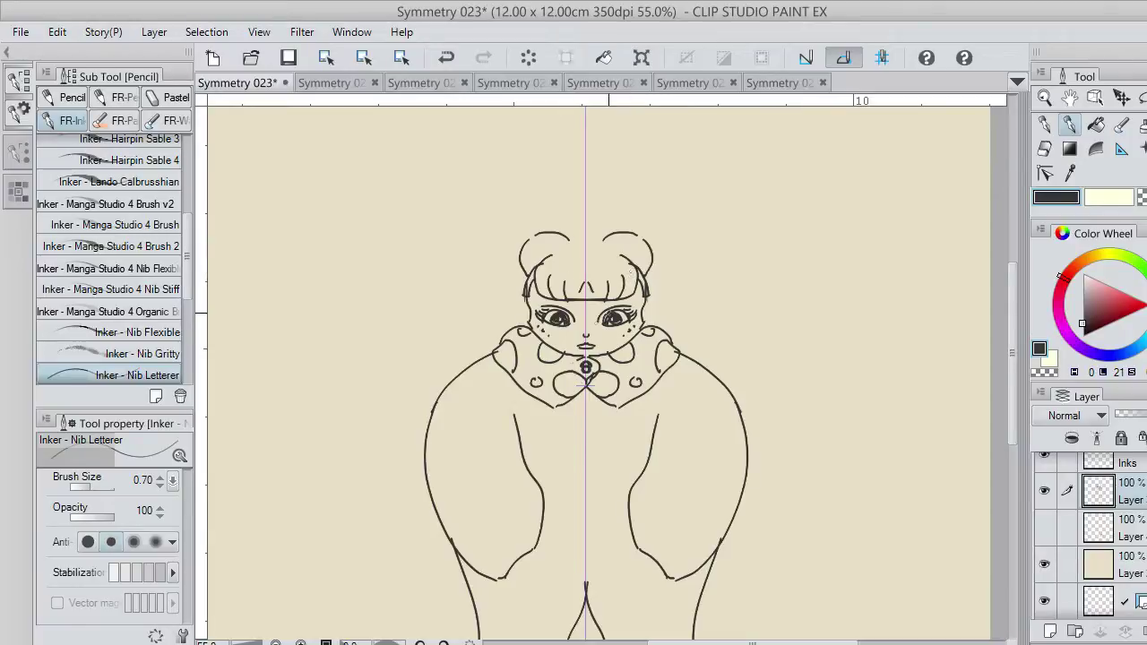
# Step: Darken the irises of both eyes, leaving small highlights
pyautogui.hotkey('ctrl', 'z')
pyautogui.moveTo(611, 317); pyautogui.dragTo(617, 317)
pyautogui.hotkey('ctrl', 'z')
pyautogui.moveTo(610, 314)
pyautogui.mouseDown()
pyautogui.moveTo(622, 313)
pyautogui.moveTo(606, 316)
pyautogui.mouseUp()
pyautogui.hotkey('ctrl', 'z')
pyautogui.hotkey('ctrl', 'z')
pyautogui.hotkey('ctrl', 'y')
pyautogui.hotkey('ctrl', 'z')
pyautogui.hotkey('ctrl', 'y')
# Step: Draw small mirrored hand details at the lower ends of both sleeves
pyautogui.moveTo(515, 570)
pyautogui.mouseDown()
pyautogui.moveTo(527, 569)
pyautogui.moveTo(518, 560)
pyautogui.mouseUp()
pyautogui.hotkey('ctrl', 'z')
pyautogui.hotkey('ctrl', 'z')
# Step: Sketch mirrored construction lines through the coat for the bent arms and for an oval running from the collar to the back hem
pyautogui.moveTo(1010, 374); pyautogui.dragTo(1003, 396)
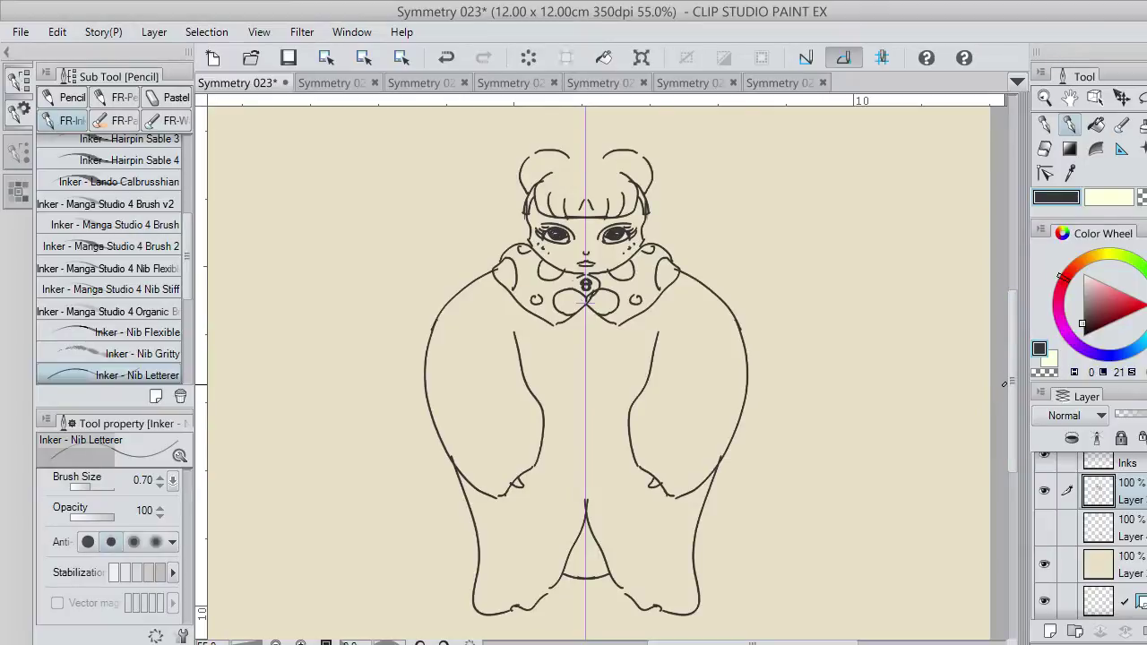
pyautogui.moveTo(502, 290)
pyautogui.mouseDown()
pyautogui.moveTo(466, 382)
pyautogui.moveTo(516, 483)
pyautogui.mouseUp()
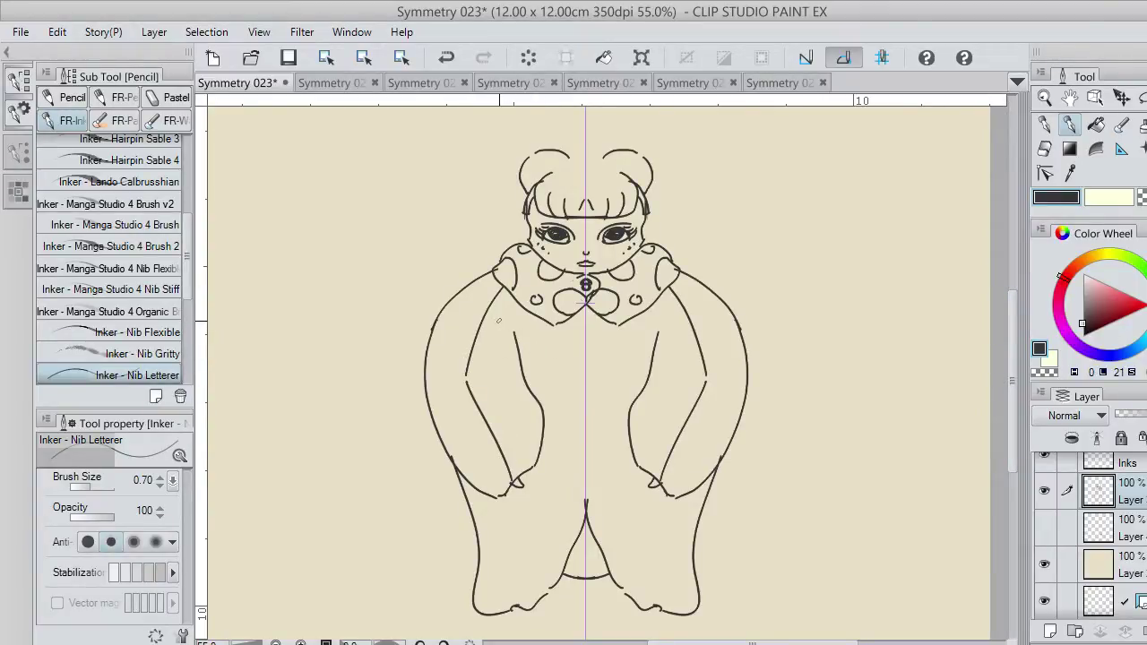
pyautogui.moveTo(498, 305)
pyautogui.mouseDown()
pyautogui.moveTo(499, 366)
pyautogui.moveTo(578, 529)
pyautogui.mouseUp()
pyautogui.hotkey('ctrl', 'z')
pyautogui.moveTo(561, 572)
pyautogui.mouseDown()
pyautogui.moveTo(524, 551)
pyautogui.moveTo(461, 451)
pyautogui.moveTo(514, 271)
pyautogui.mouseUp()
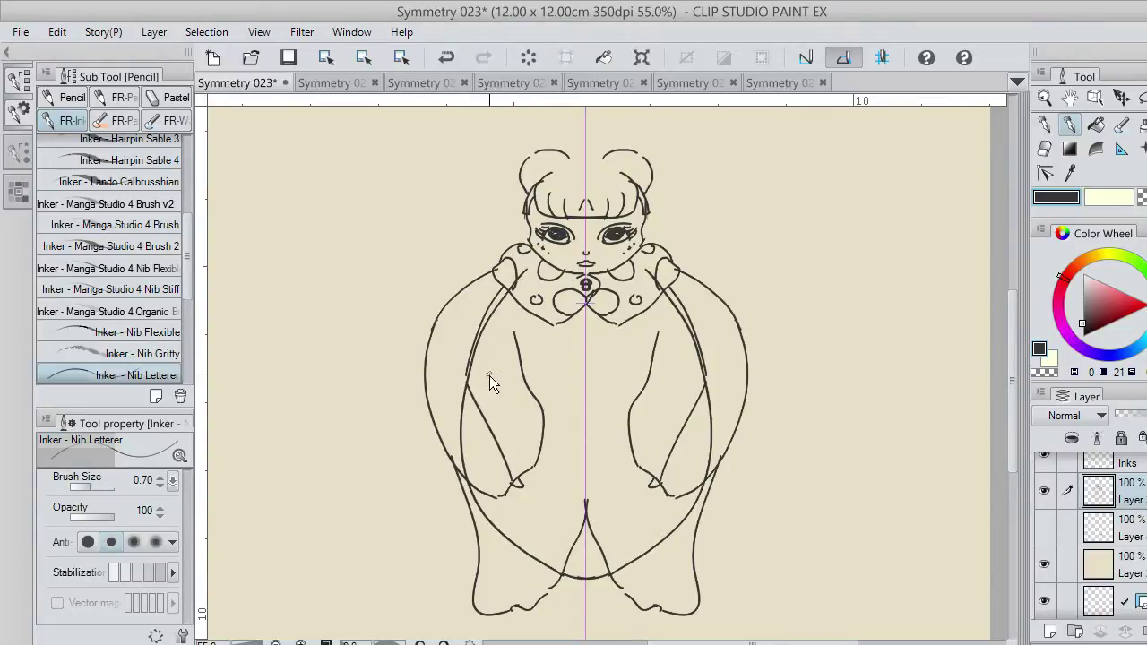
pyautogui.hotkey('ctrl', 'z')
pyautogui.moveTo(564, 573)
pyautogui.mouseDown()
pyautogui.moveTo(513, 541)
pyautogui.moveTo(460, 390)
pyautogui.moveTo(515, 292)
pyautogui.mouseUp()
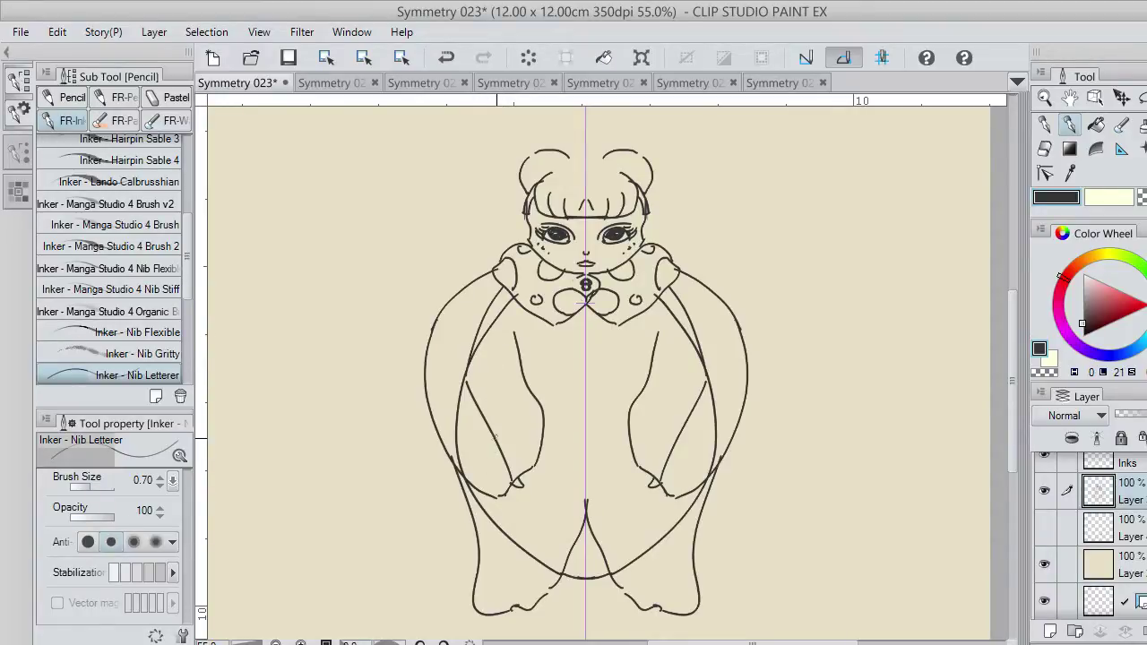
# Step: Draw two mirrored legs, each from two long curved lines running from below the hands to beneath the coat's hem
pyautogui.moveTo(533, 486); pyautogui.dragTo(530, 491)
pyautogui.moveTo(540, 478)
pyautogui.mouseDown()
pyautogui.moveTo(527, 554)
pyautogui.moveTo(557, 639)
pyautogui.mouseUp()
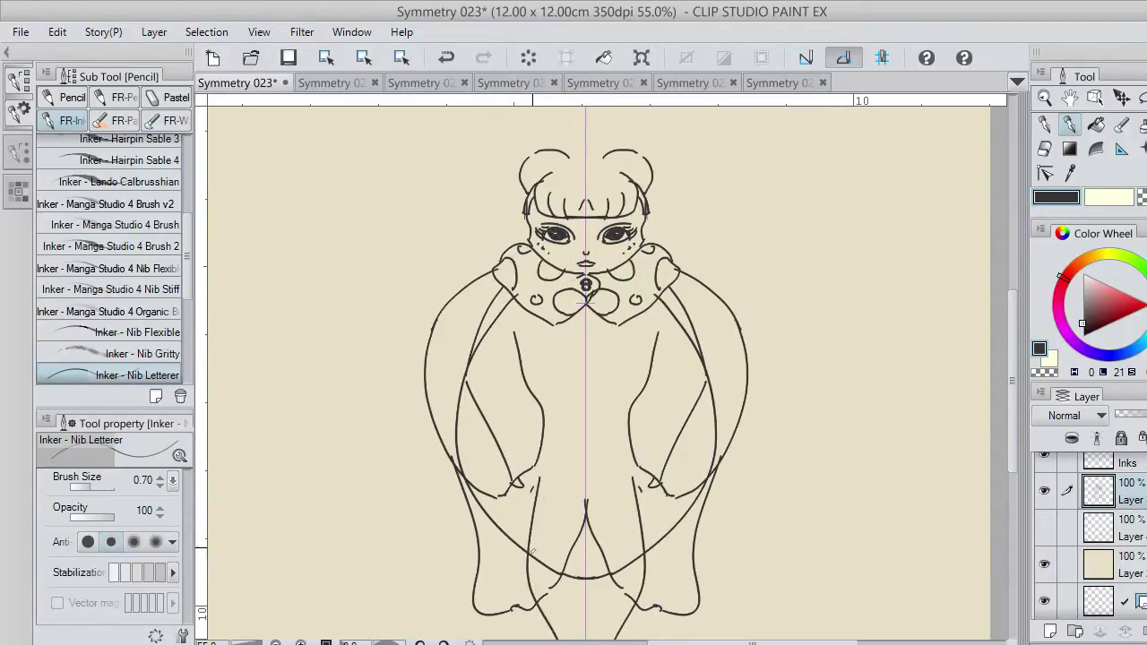
pyautogui.moveTo(1012, 437); pyautogui.dragTo(1011, 469)
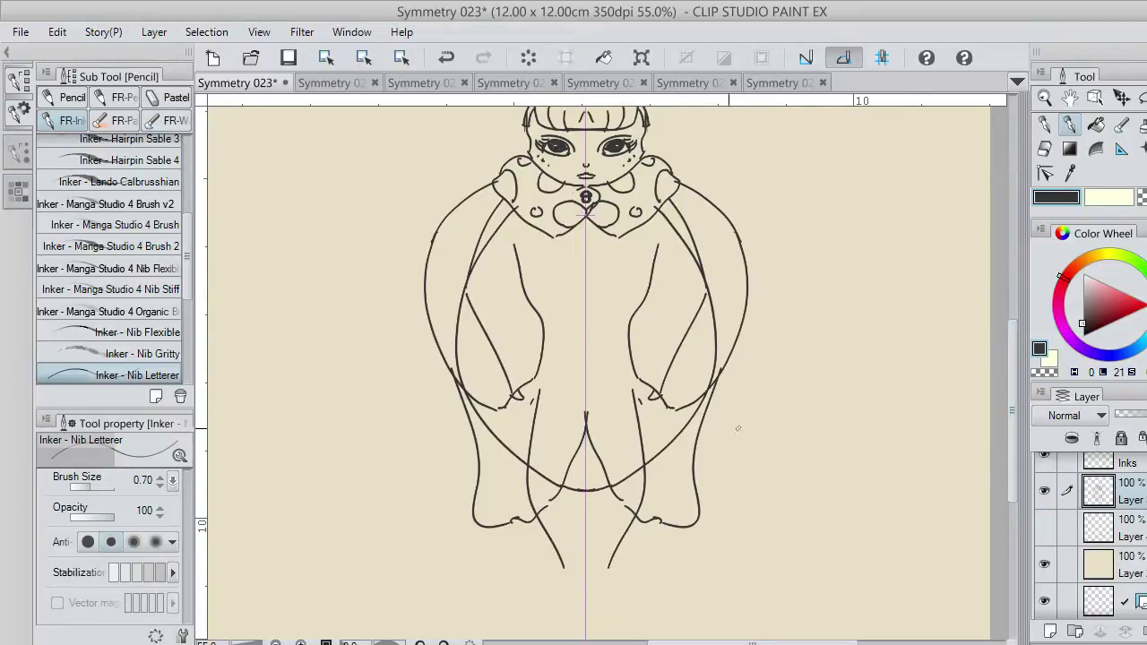
pyautogui.moveTo(514, 401)
pyautogui.mouseDown()
pyautogui.moveTo(507, 550)
pyautogui.moveTo(535, 602)
pyautogui.mouseUp()
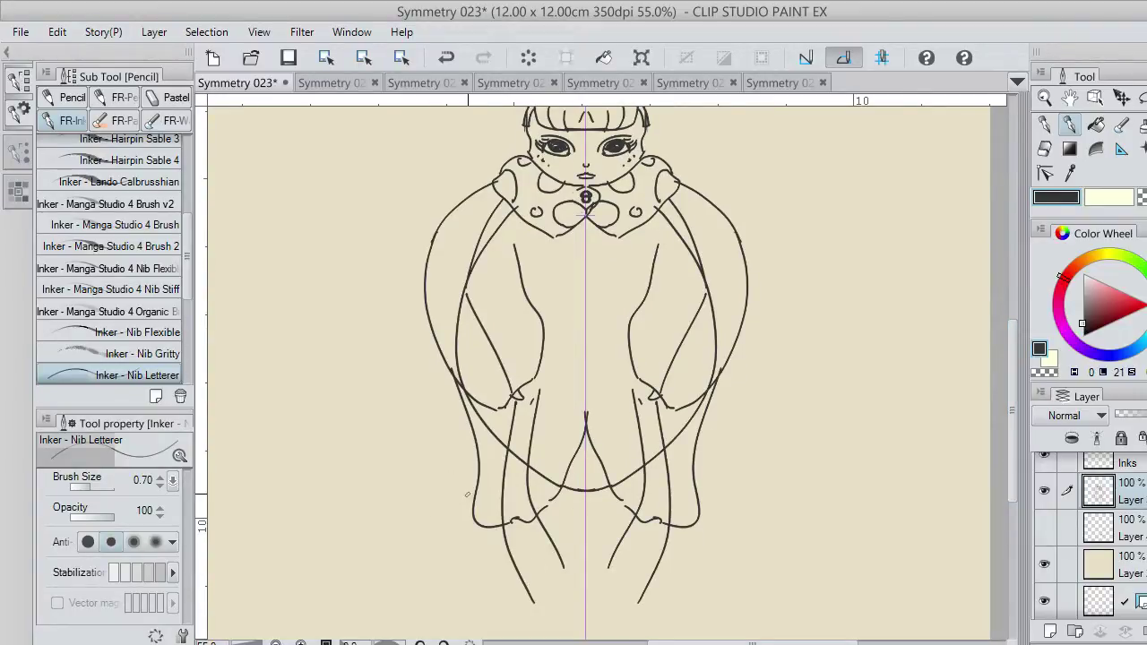
pyautogui.hotkey('ctrl', 'z')
pyautogui.hotkey('ctrl', 'z')
pyautogui.moveTo(538, 409); pyautogui.dragTo(556, 588)
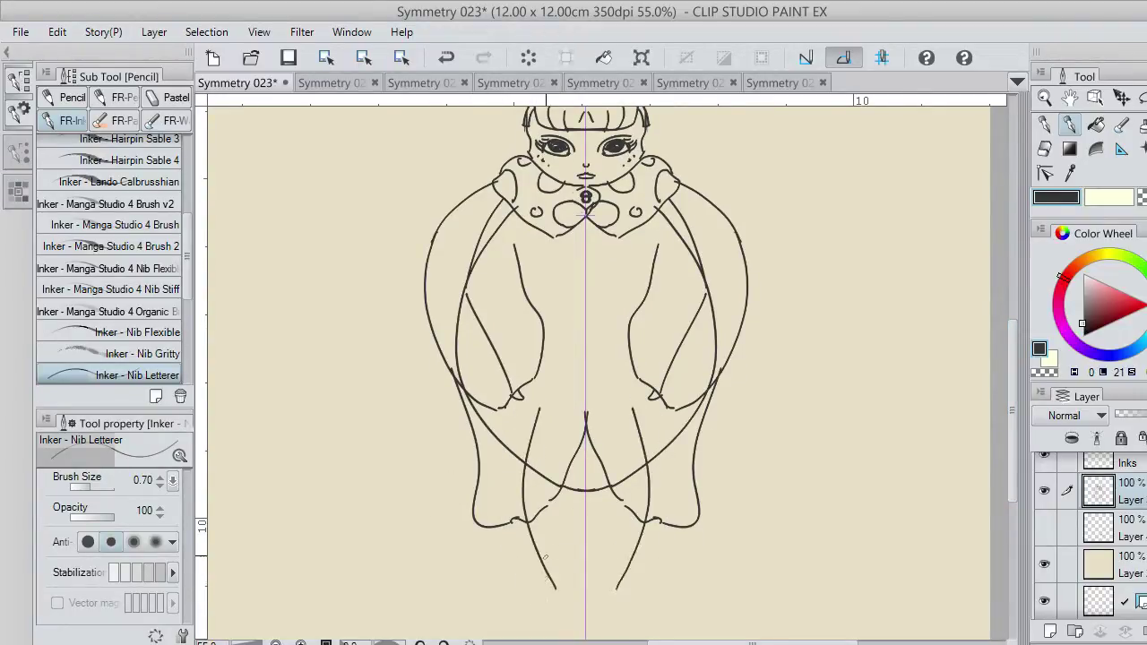
pyautogui.moveTo(513, 410)
pyautogui.mouseDown()
pyautogui.moveTo(493, 510)
pyautogui.moveTo(534, 599)
pyautogui.mouseUp()
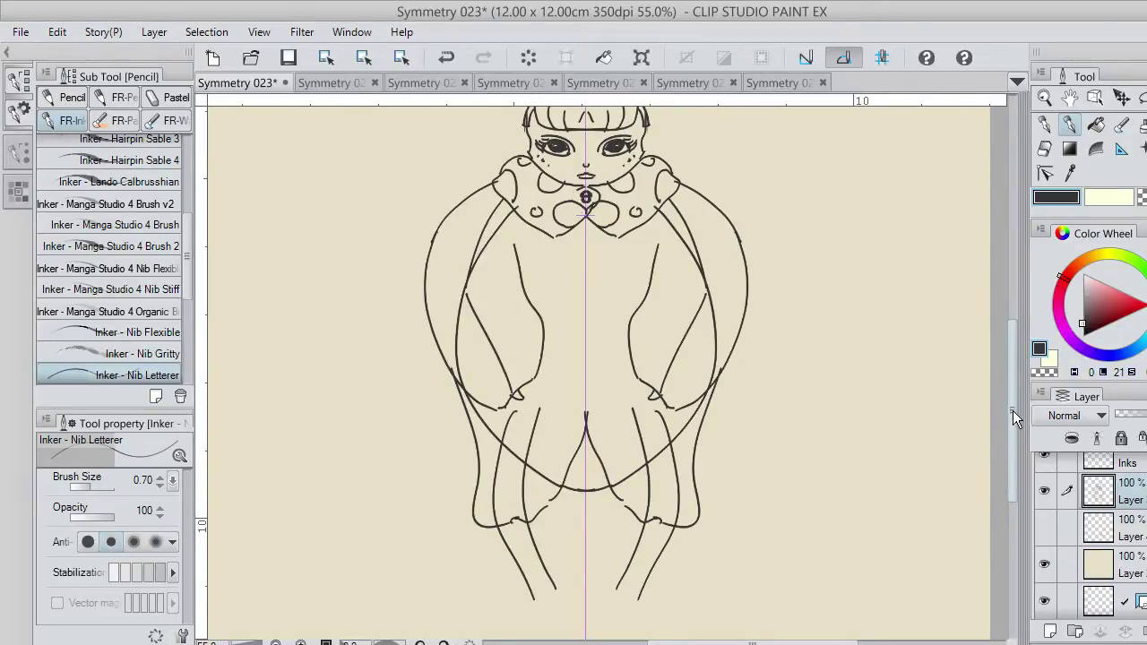
# Step: Erase the arm construction lines and the upper part of the oval inside the sleeves with the transparent colour
pyautogui.moveTo(1012, 410); pyautogui.dragTo(1012, 388)
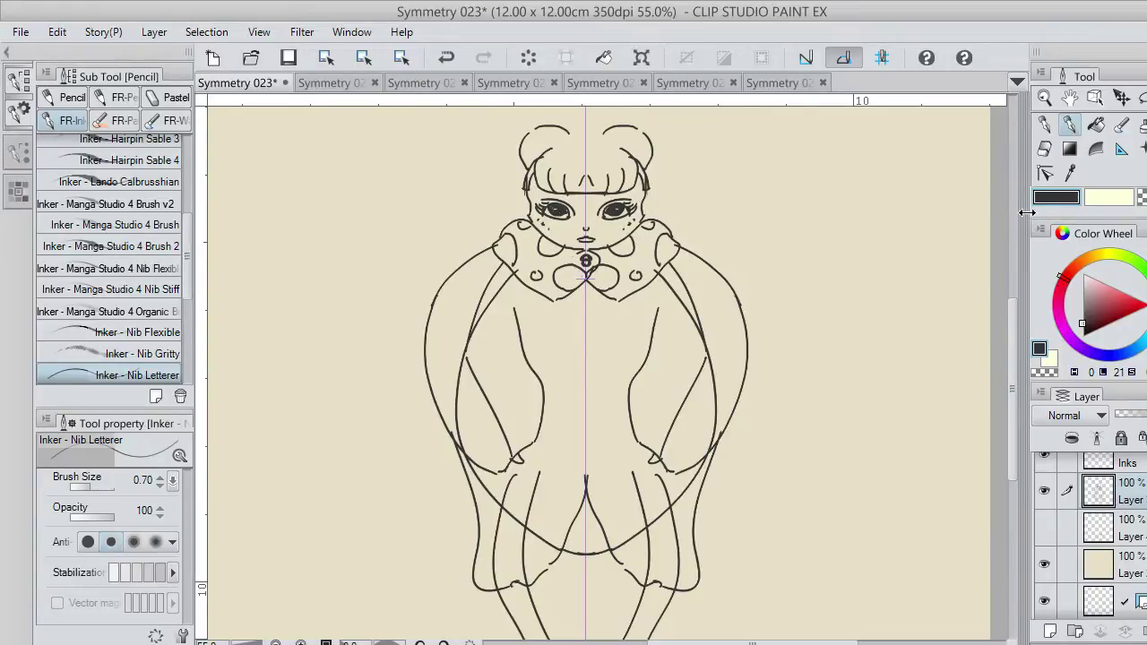
pyautogui.click(1142, 197)
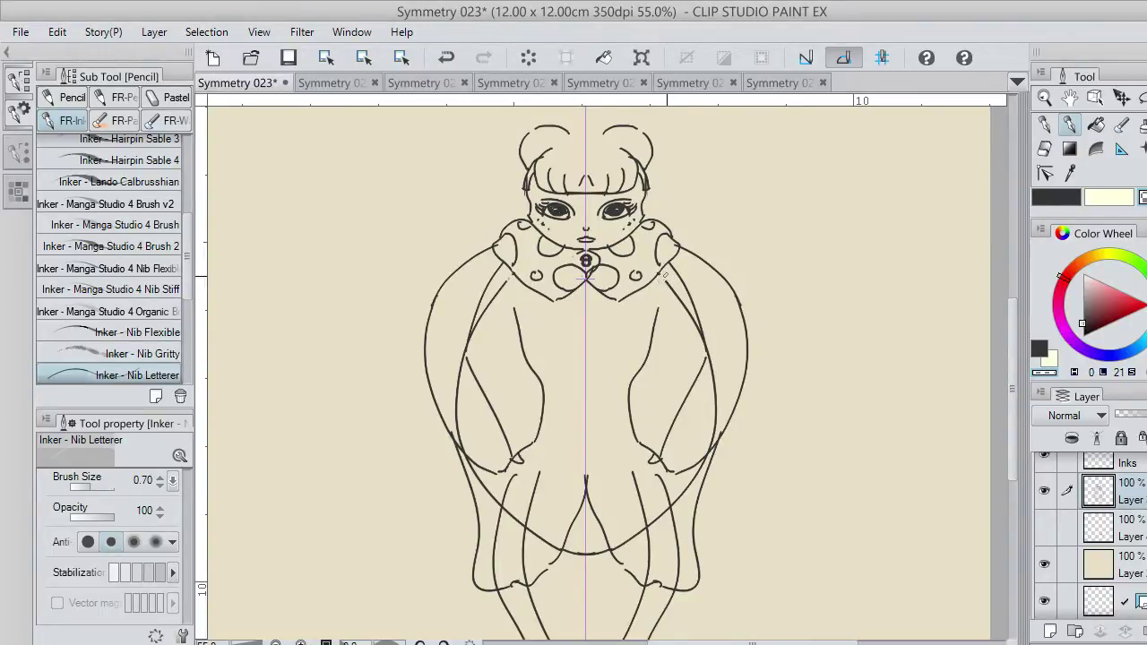
pyautogui.moveTo(663, 278); pyautogui.dragTo(688, 310)
pyautogui.moveTo(679, 284); pyautogui.dragTo(693, 322)
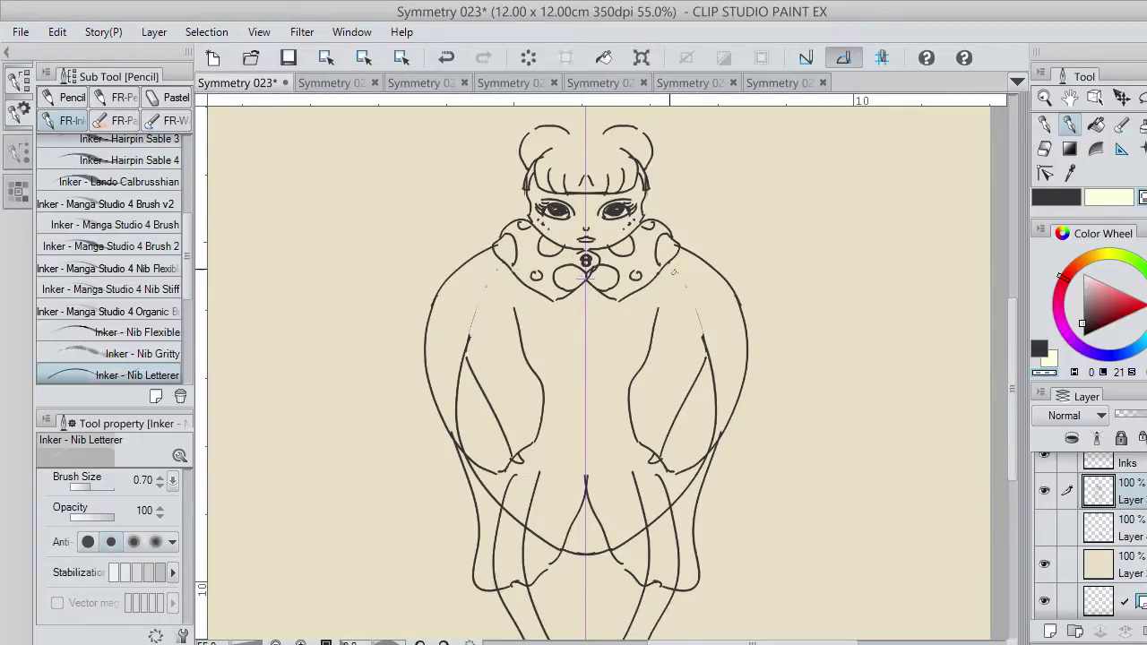
pyautogui.moveTo(715, 368); pyautogui.dragTo(704, 342)
pyautogui.moveTo(716, 369); pyautogui.dragTo(703, 449)
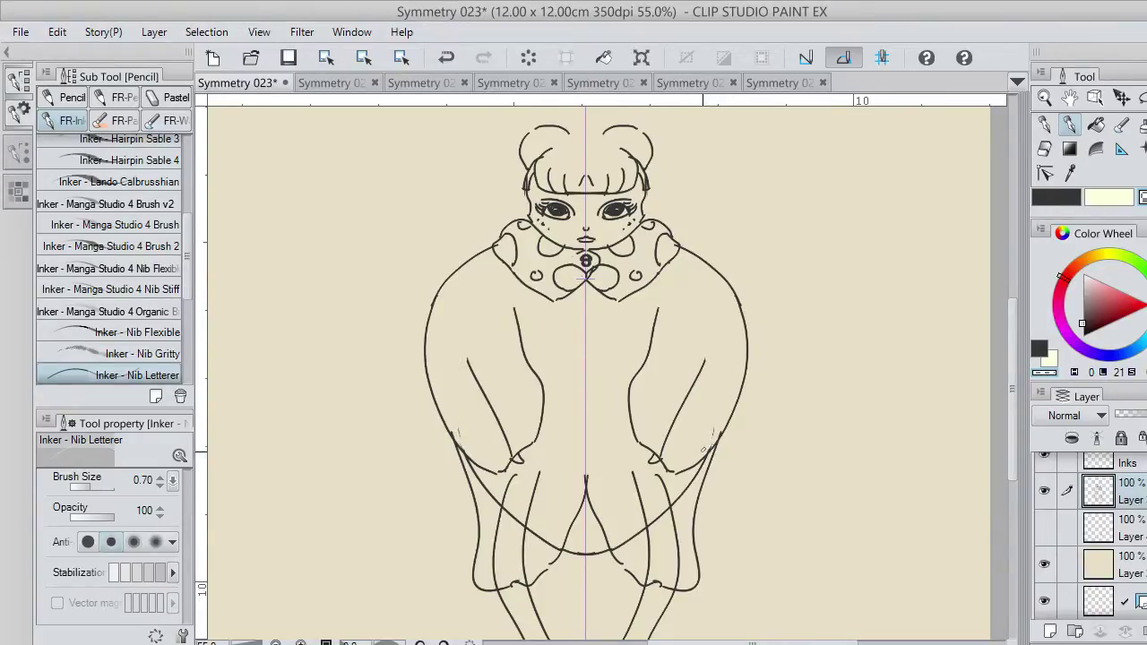
pyautogui.moveTo(704, 353)
pyautogui.mouseDown()
pyautogui.moveTo(659, 456)
pyautogui.moveTo(690, 392)
pyautogui.mouseUp()
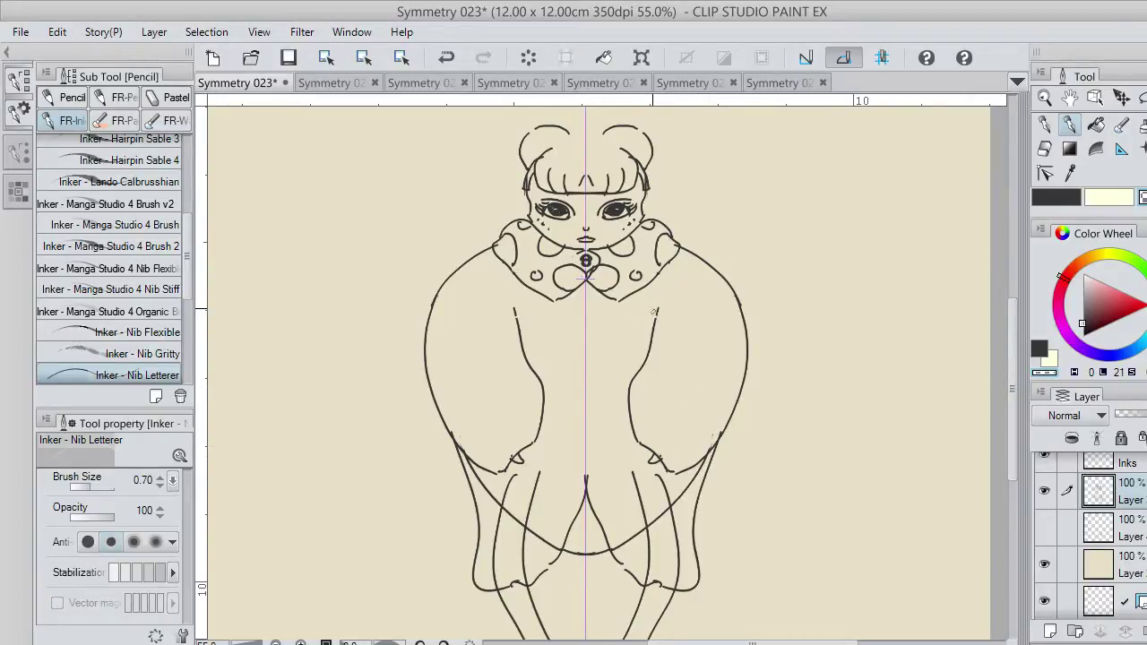
# Step: Undo the last erasing stroke and draw the coat's mirrored front edges and short creases at the inner sleeves in the dark colour
pyautogui.hotkey('ctrl', 'z')
pyautogui.press('c')
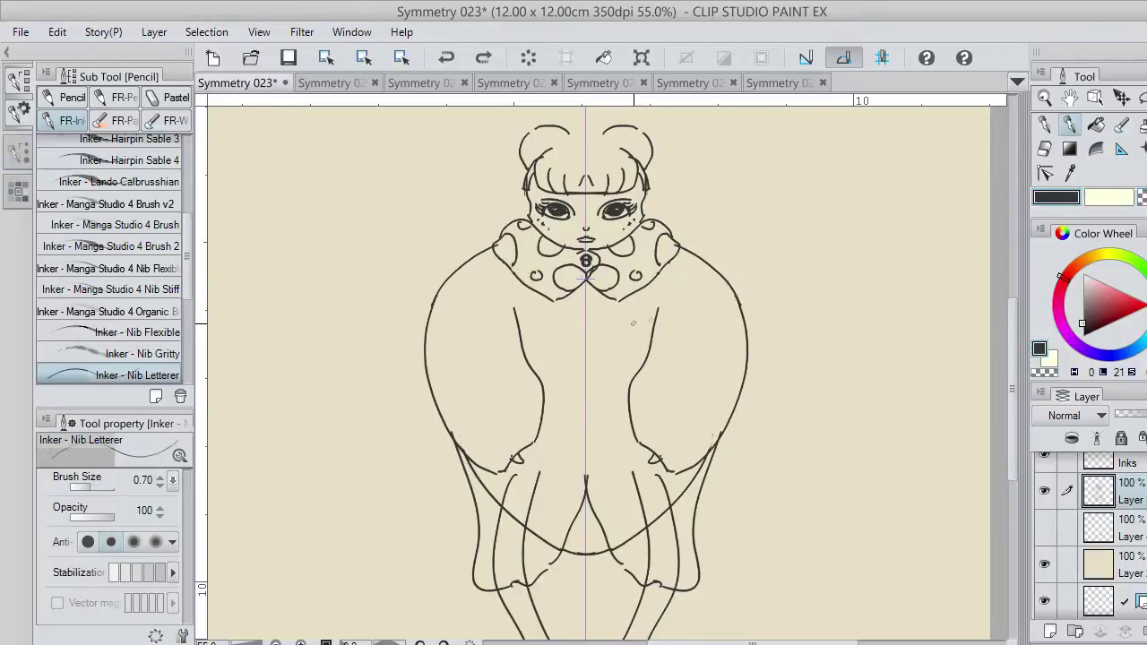
pyautogui.moveTo(657, 305)
pyautogui.mouseDown()
pyautogui.moveTo(604, 371)
pyautogui.moveTo(594, 471)
pyautogui.moveTo(605, 301)
pyautogui.mouseUp()
pyautogui.hotkey('ctrl', 'z')
pyautogui.hotkey('ctrl', 'z')
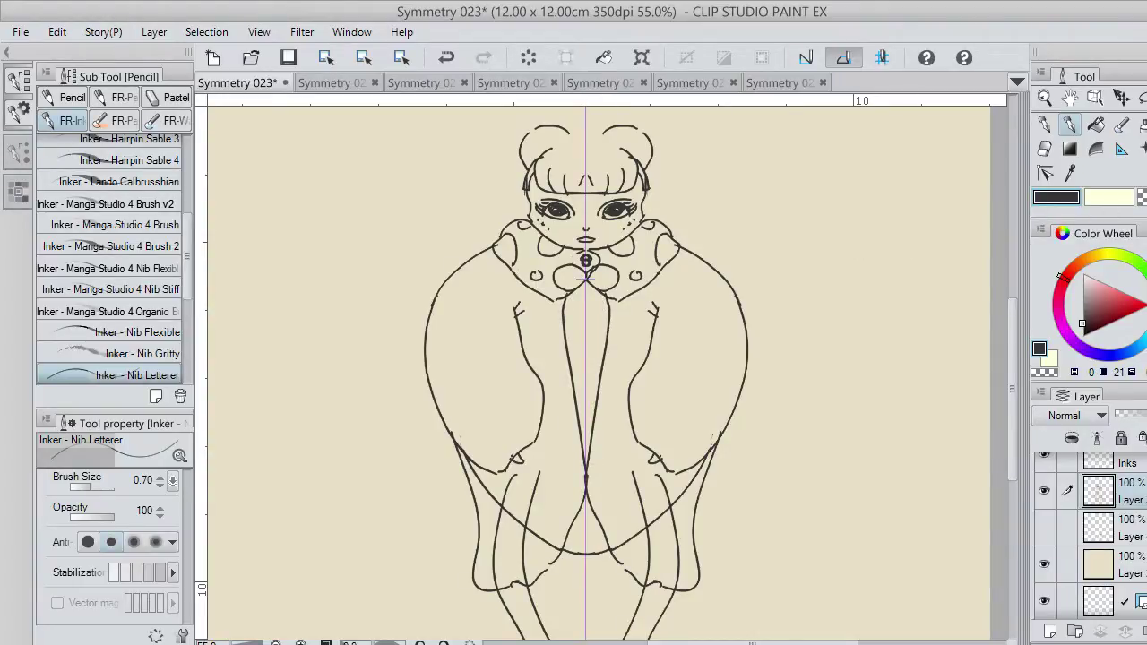
# Step: Hide the symmetry ruler layer and erase the coat's left front edge between collar and opening with the Hard eraser
pyautogui.press('c')
pyautogui.click(1045, 602)
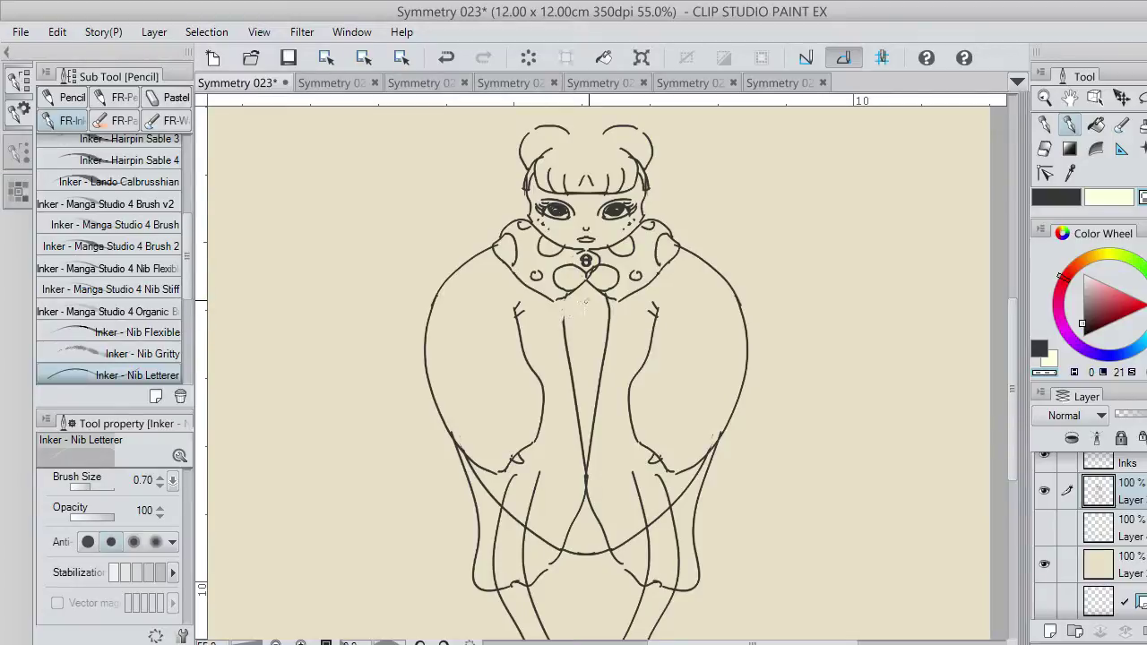
pyautogui.press('e')
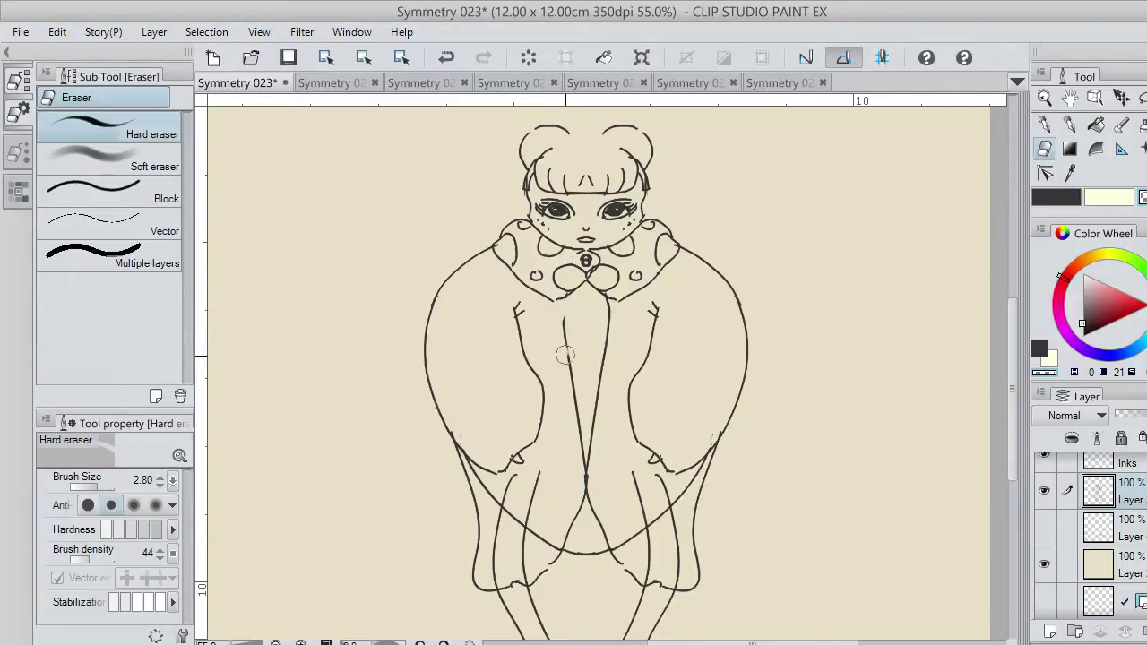
pyautogui.moveTo(564, 343); pyautogui.dragTo(575, 474)
pyautogui.moveTo(578, 428)
pyautogui.mouseDown()
pyautogui.moveTo(577, 478)
pyautogui.moveTo(581, 430)
pyautogui.mouseUp()
# Step: Erase the remaining oval and the leg lines that overlap the lower coat on both sides with the Hard eraser
pyautogui.moveTo(536, 498)
pyautogui.mouseDown()
pyautogui.moveTo(525, 546)
pyautogui.moveTo(551, 534)
pyautogui.moveTo(555, 546)
pyautogui.moveTo(527, 556)
pyautogui.moveTo(524, 575)
pyautogui.moveTo(516, 559)
pyautogui.moveTo(495, 581)
pyautogui.moveTo(512, 478)
pyautogui.moveTo(512, 511)
pyautogui.mouseUp()
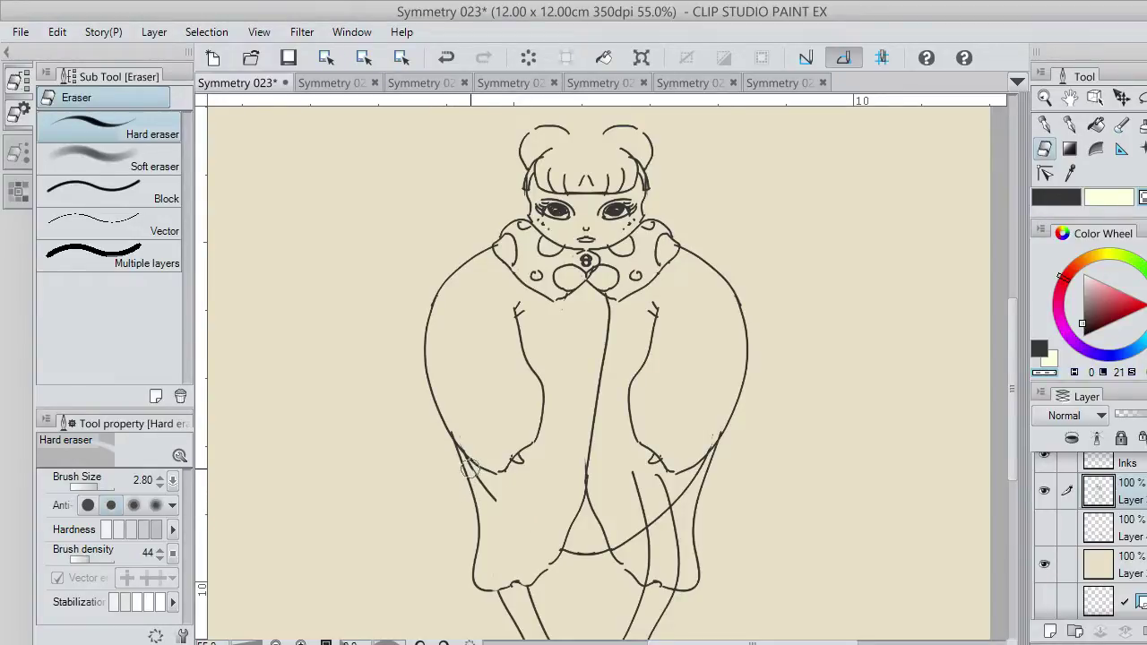
pyautogui.moveTo(468, 465)
pyautogui.mouseDown()
pyautogui.moveTo(501, 504)
pyautogui.moveTo(499, 478)
pyautogui.mouseUp()
pyautogui.moveTo(634, 502)
pyautogui.mouseDown()
pyautogui.moveTo(629, 457)
pyautogui.moveTo(647, 532)
pyautogui.moveTo(638, 520)
pyautogui.moveTo(617, 548)
pyautogui.moveTo(669, 506)
pyautogui.moveTo(653, 475)
pyautogui.moveTo(665, 514)
pyautogui.moveTo(702, 460)
pyautogui.moveTo(669, 530)
pyautogui.moveTo(666, 507)
pyautogui.moveTo(677, 579)
pyautogui.moveTo(647, 540)
pyautogui.moveTo(644, 581)
pyautogui.mouseUp()
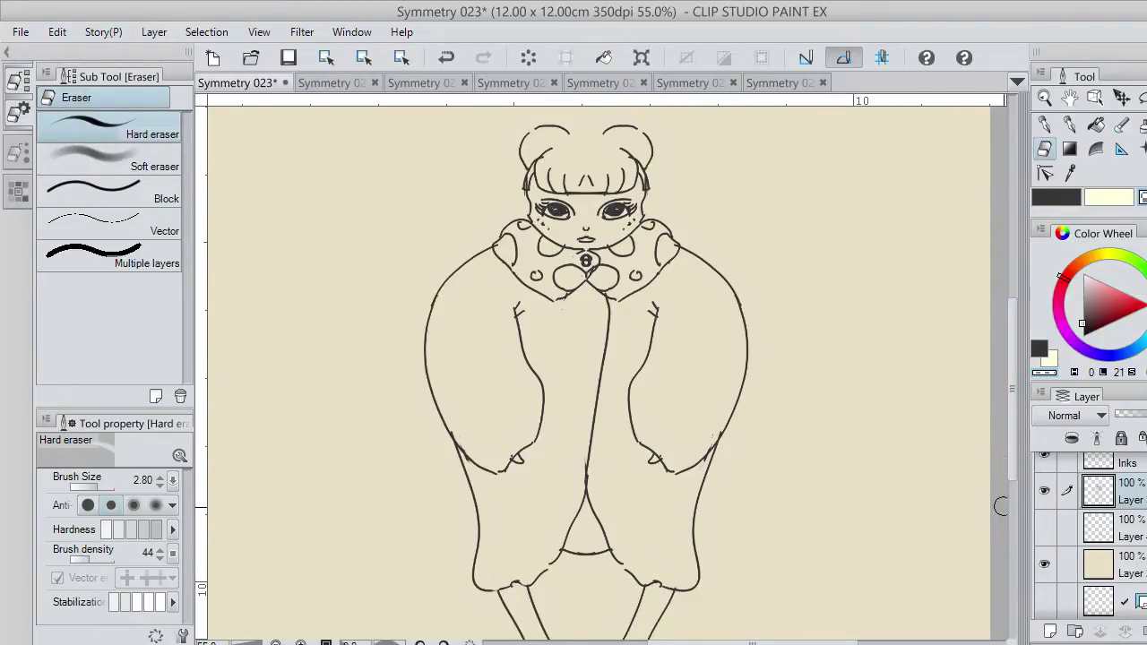
pyautogui.moveTo(1012, 466); pyautogui.dragTo(1012, 506)
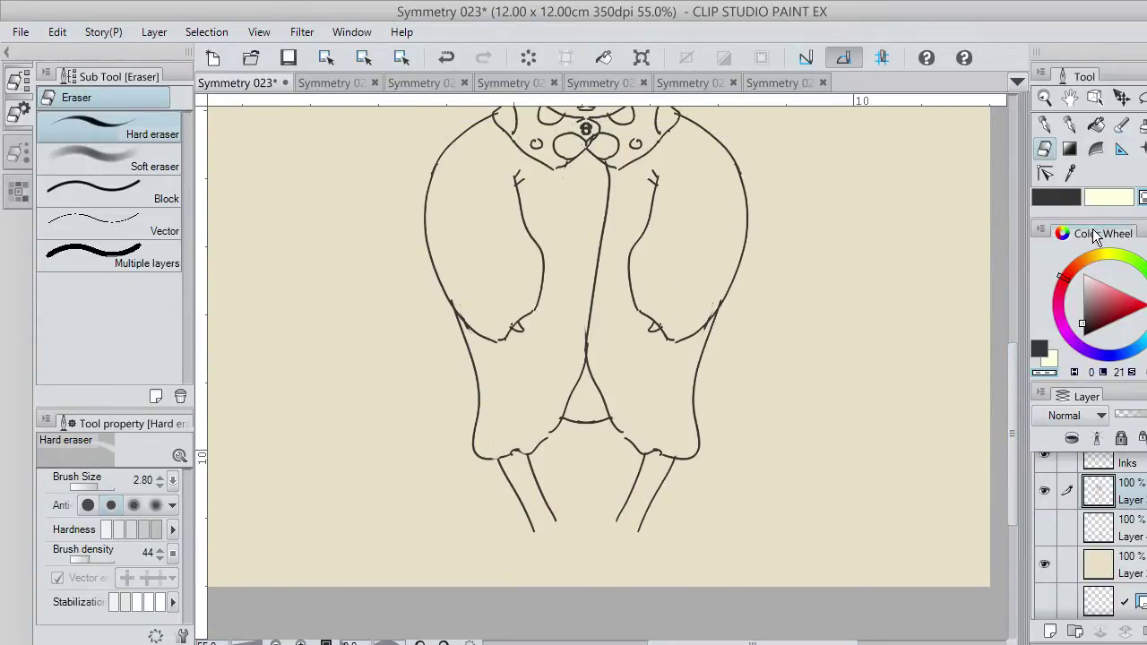
# Step: Switch to the Inker - Nib Letterer pencil in the dark colour, show the symmetry ruler and draw mirrored ankle cuffs and shoe toes
pyautogui.click(1057, 199)
pyautogui.click(1069, 124)
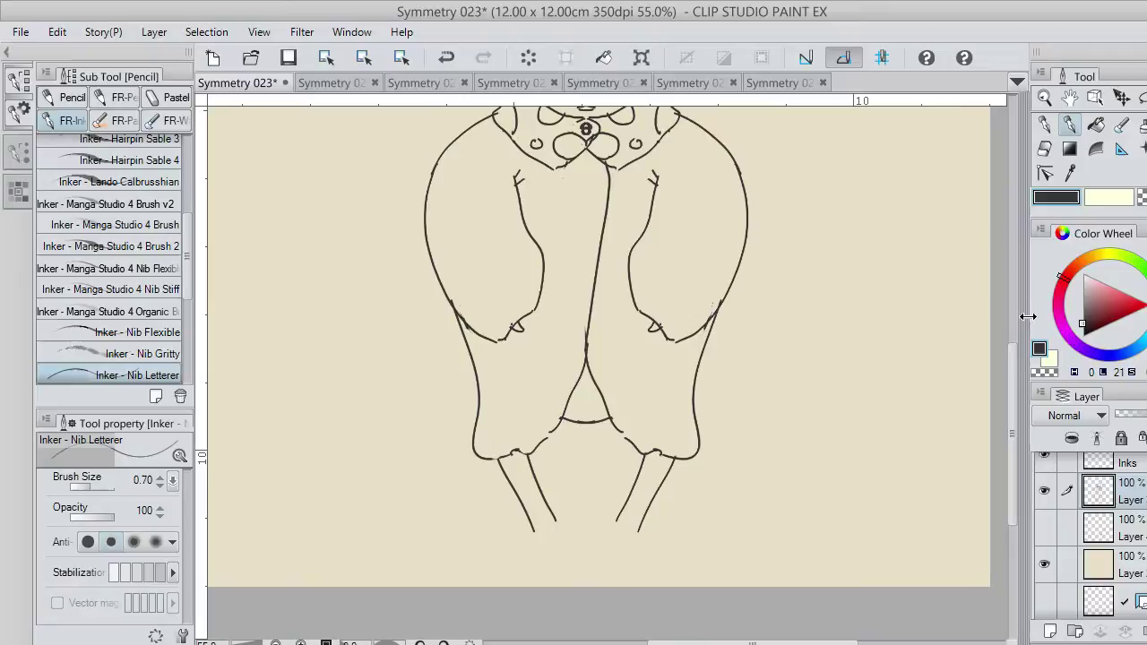
pyautogui.click(1044, 602)
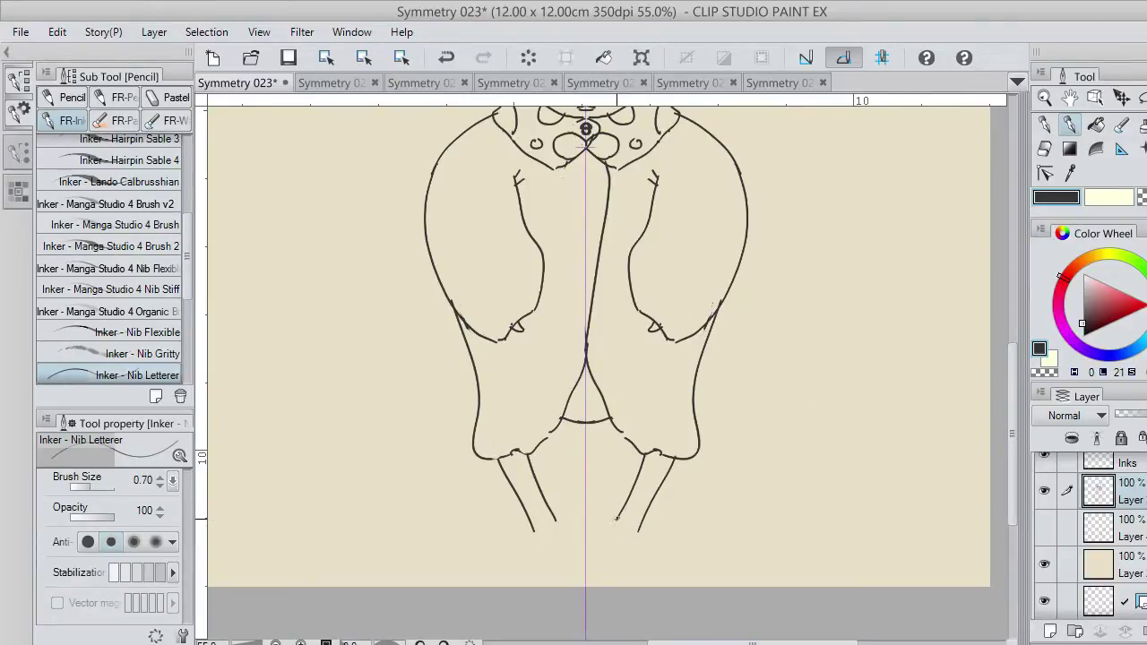
pyautogui.moveTo(612, 518)
pyautogui.mouseDown()
pyautogui.moveTo(625, 521)
pyautogui.moveTo(622, 538)
pyautogui.moveTo(608, 537)
pyautogui.moveTo(627, 534)
pyautogui.mouseUp()
pyautogui.hotkey('ctrl', 'z')
pyautogui.hotkey('ctrl', 'z')
pyautogui.hotkey('ctrl', 'z')
pyautogui.moveTo(635, 531)
pyautogui.mouseDown()
pyautogui.moveTo(648, 535)
pyautogui.moveTo(647, 563)
pyautogui.moveTo(660, 556)
pyautogui.mouseUp()
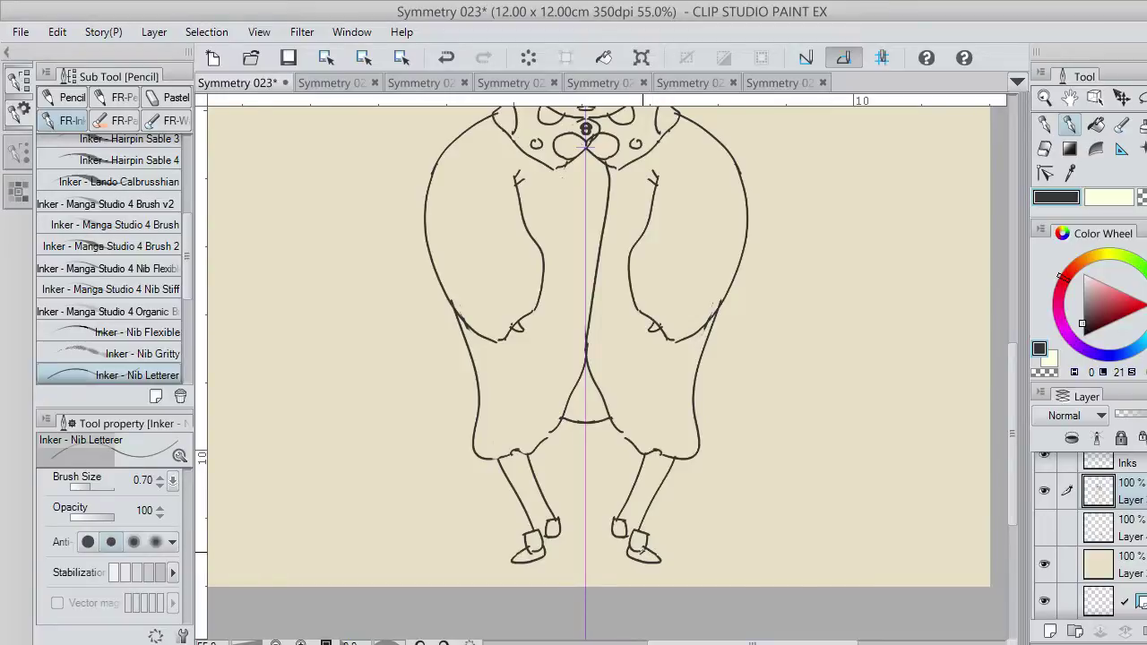
# Step: Draw the mirrored shoe soles and straps, and erase the overlapping shoe lines with the transparent colour
pyautogui.moveTo(611, 530)
pyautogui.mouseDown()
pyautogui.moveTo(632, 539)
pyautogui.moveTo(612, 560)
pyautogui.moveTo(632, 559)
pyautogui.moveTo(627, 575)
pyautogui.moveTo(664, 571)
pyautogui.mouseUp()
pyautogui.hotkey('ctrl', 'z')
pyautogui.hotkey('ctrl', 'z')
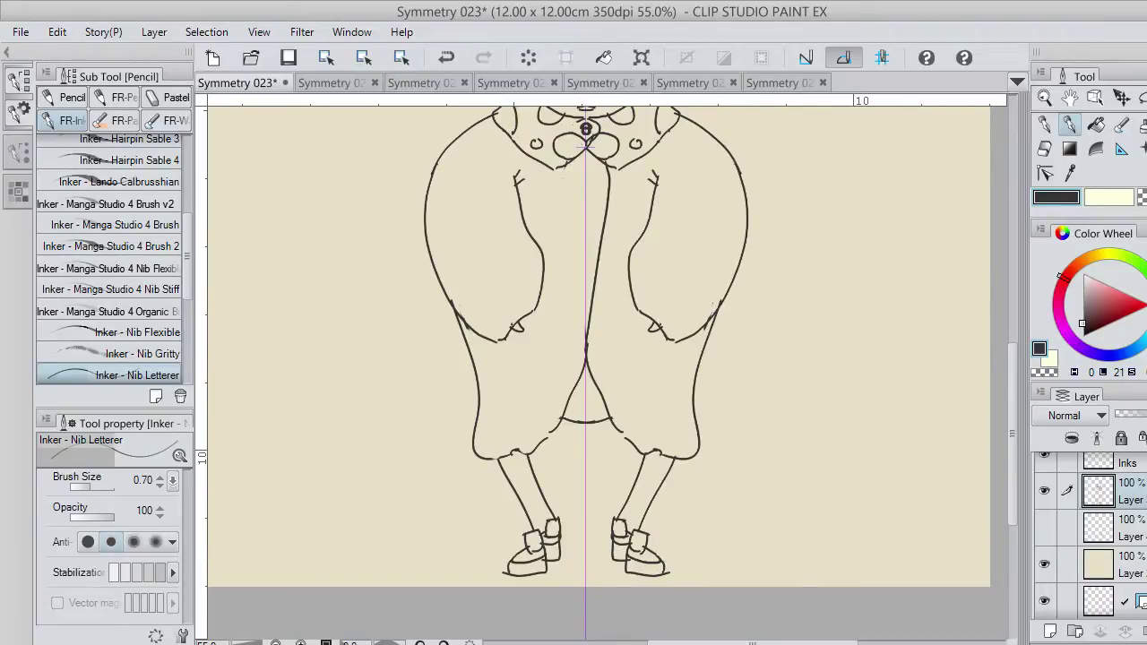
pyautogui.press('c')
pyautogui.moveTo(672, 567); pyautogui.dragTo(661, 574)
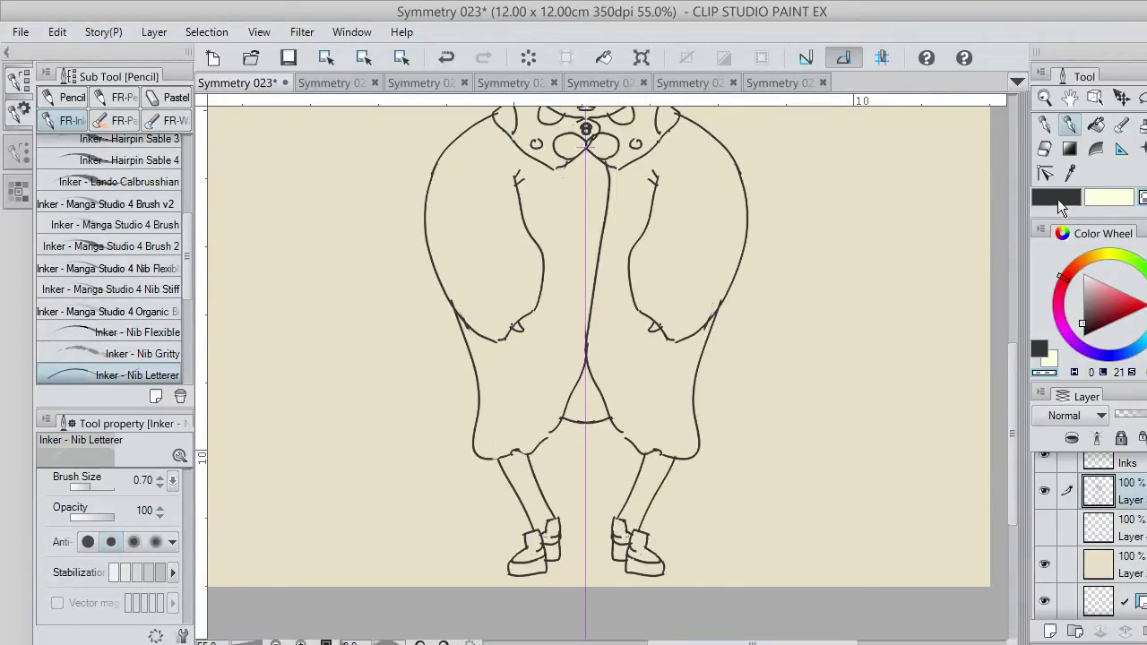
# Step: Draw a second mirrored line in the dark colour along the outer side of both legs, from ankle to coat hem
pyautogui.press('c')
pyautogui.moveTo(662, 453)
pyautogui.mouseDown()
pyautogui.moveTo(654, 482)
pyautogui.moveTo(677, 443)
pyautogui.mouseUp()
pyautogui.hotkey('ctrl', 'z')
pyautogui.hotkey('ctrl', 'z')
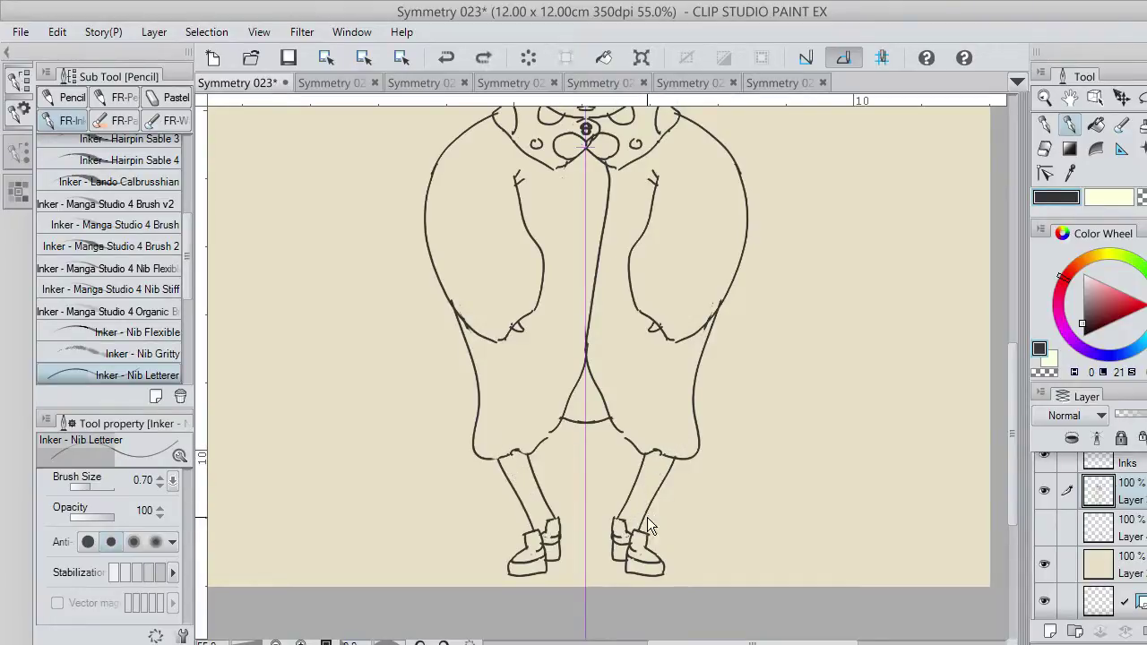
pyautogui.moveTo(632, 529); pyautogui.dragTo(667, 455)
pyautogui.hotkey('ctrl', 'z')
pyautogui.hotkey('ctrl', 'z')
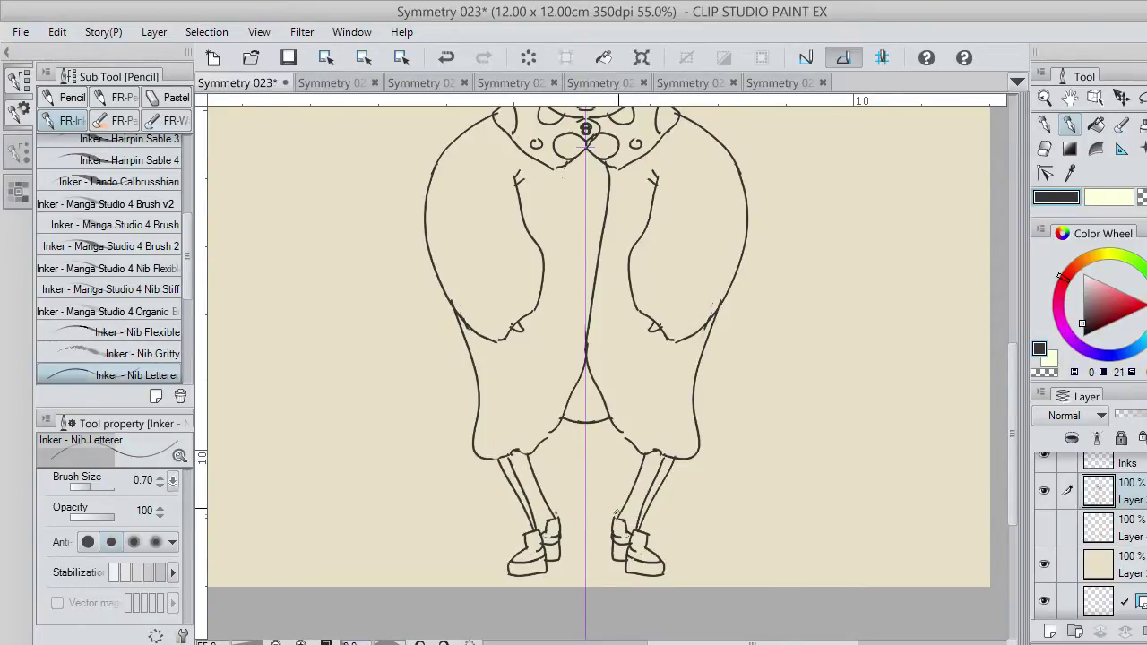
# Step: Draw a second mirrored line along the inner side of both legs and close the gaps in the coat's wavy hem
pyautogui.moveTo(617, 513); pyautogui.dragTo(642, 450)
pyautogui.hotkey('ctrl', 'z')
pyautogui.hotkey('ctrl', 'z')
pyautogui.hotkey('ctrl', 'z')
pyautogui.moveTo(616, 518); pyautogui.dragTo(640, 446)
pyautogui.moveTo(491, 456)
pyautogui.mouseDown()
pyautogui.moveTo(547, 442)
pyautogui.moveTo(557, 422)
pyautogui.mouseUp()
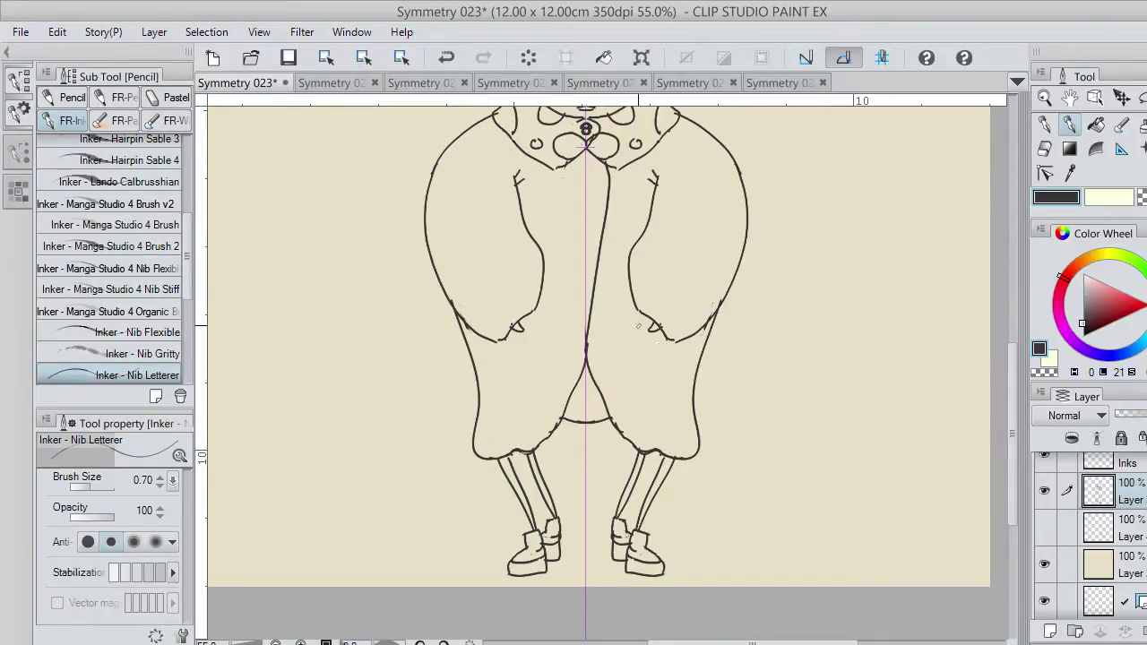
# Step: Scatter short mirrored fur marks below the cuffs, over the lower coat and beneath the collar
pyautogui.moveTo(630, 318)
pyautogui.mouseDown()
pyautogui.moveTo(675, 366)
pyautogui.moveTo(658, 343)
pyautogui.mouseUp()
pyautogui.click(671, 358)
pyautogui.moveTo(633, 316); pyautogui.dragTo(637, 327)
pyautogui.moveTo(687, 361); pyautogui.dragTo(690, 369)
pyautogui.moveTo(687, 387); pyautogui.dragTo(672, 418)
pyautogui.moveTo(611, 343); pyautogui.dragTo(614, 352)
pyautogui.moveTo(616, 190)
pyautogui.mouseDown()
pyautogui.moveTo(621, 221)
pyautogui.moveTo(582, 264)
pyautogui.moveTo(586, 234)
pyautogui.mouseUp()
pyautogui.moveTo(589, 212); pyautogui.dragTo(585, 204)
pyautogui.hotkey('ctrl', 'z')
pyautogui.hotkey('ctrl', 'z')
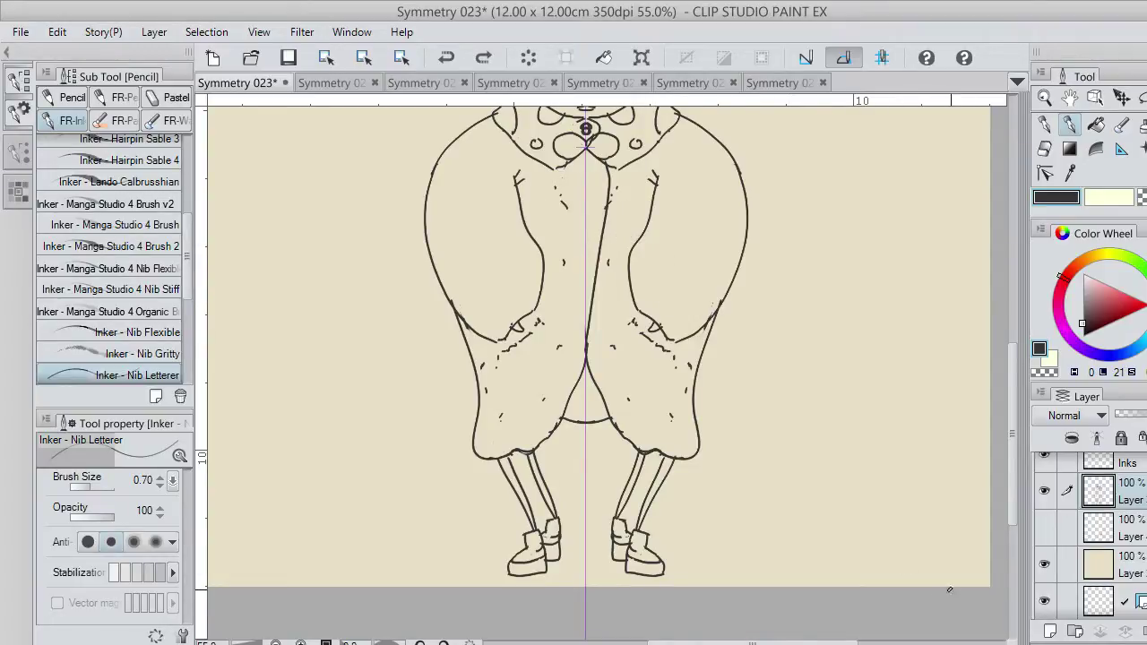
# Step: Hide the symmetry ruler layer and add a few unmirrored fur marks down the middle of the coat front
pyautogui.click(1044, 602)
pyautogui.moveTo(568, 293); pyautogui.dragTo(566, 291)
pyautogui.moveTo(594, 267); pyautogui.dragTo(586, 214)
pyautogui.moveTo(591, 179); pyautogui.dragTo(590, 172)
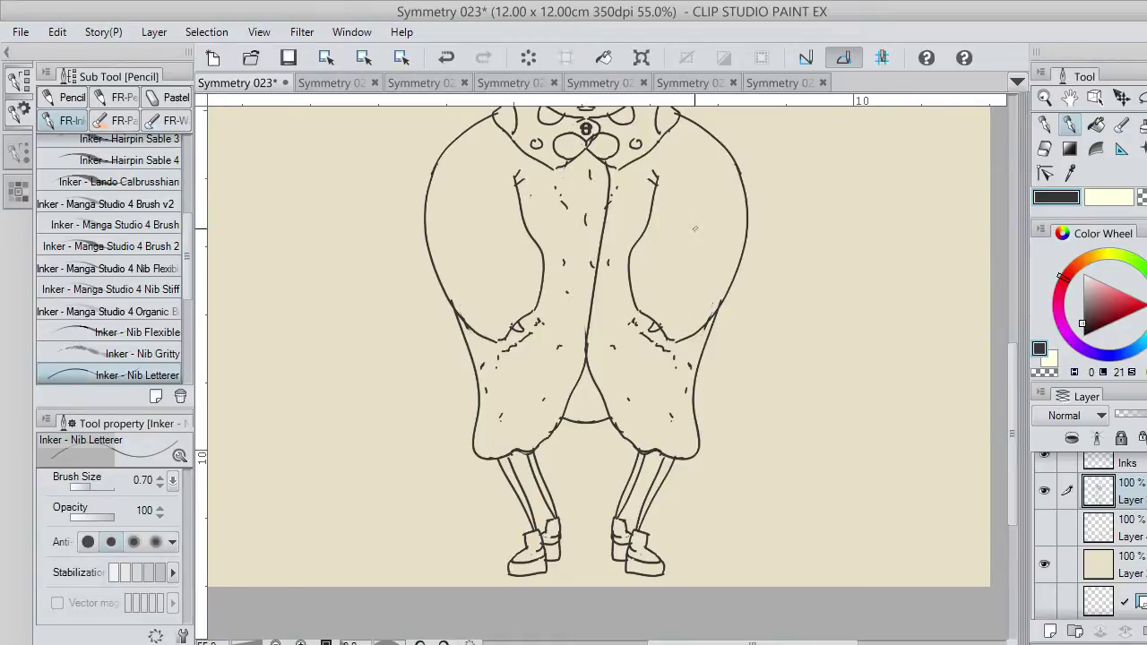
# Step: Add unmirrored short fur marks on both sleeves, along the outer edges, shoulder and forearm
pyautogui.moveTo(724, 292); pyautogui.dragTo(715, 306)
pyautogui.moveTo(742, 201); pyautogui.dragTo(742, 213)
pyautogui.moveTo(728, 175); pyautogui.dragTo(735, 187)
pyautogui.moveTo(457, 158); pyautogui.dragTo(467, 148)
pyautogui.moveTo(472, 143); pyautogui.dragTo(478, 134)
pyautogui.moveTo(459, 294)
pyautogui.mouseDown()
pyautogui.moveTo(490, 320)
pyautogui.moveTo(524, 301)
pyautogui.mouseUp()
pyautogui.moveTo(509, 229); pyautogui.dragTo(512, 218)
# Step: Show the symmetry ruler layer and draw a mirrored bow on top of the head between the hair buns
pyautogui.moveTo(1012, 441); pyautogui.dragTo(1002, 385)
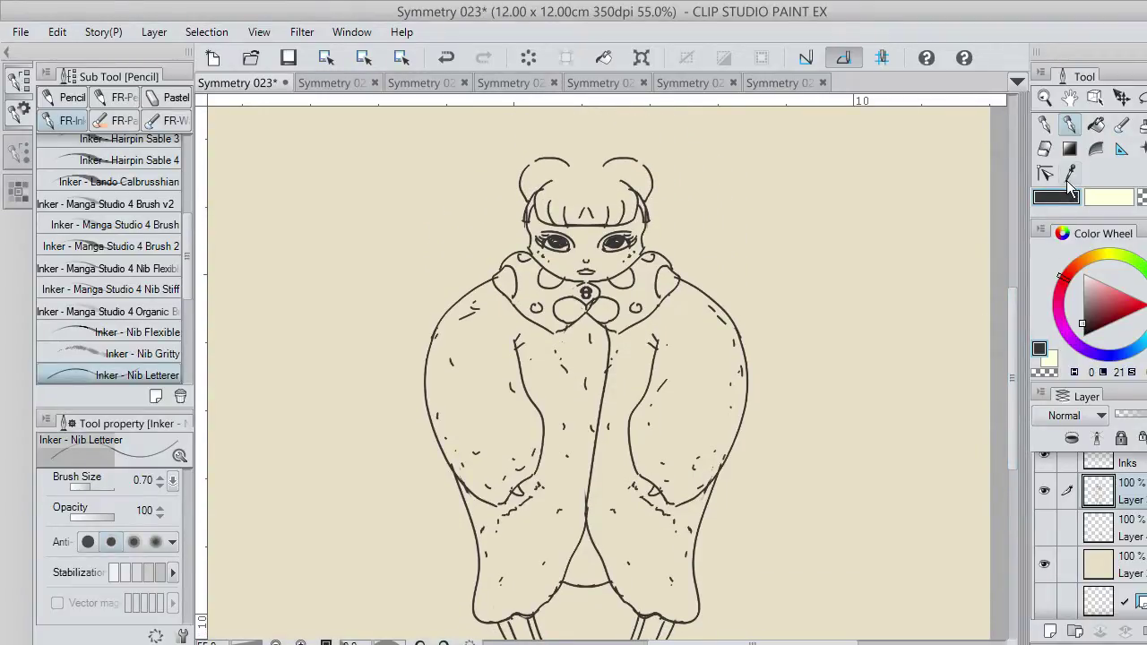
pyautogui.click(1044, 601)
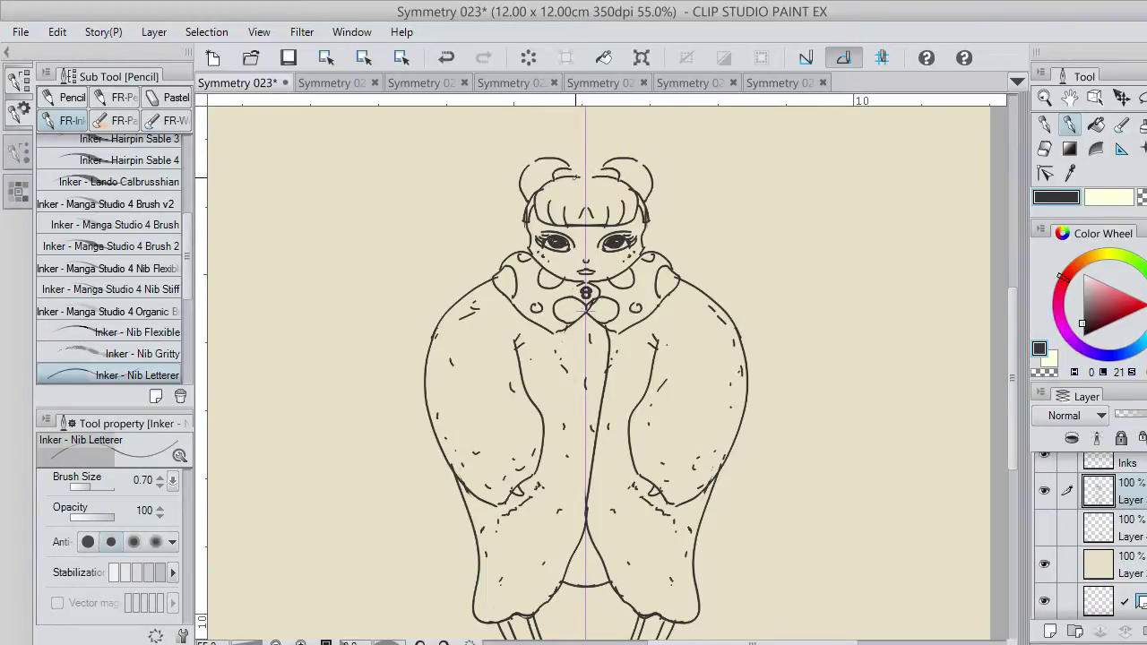
pyautogui.moveTo(568, 188)
pyautogui.mouseDown()
pyautogui.moveTo(585, 175)
pyautogui.moveTo(560, 160)
pyautogui.moveTo(602, 164)
pyautogui.moveTo(593, 167)
pyautogui.mouseUp()
pyautogui.hotkey('ctrl', 'z')
pyautogui.hotkey('ctrl', 'z')
pyautogui.hotkey('ctrl', 'z')
pyautogui.hotkey('ctrl', 'z')
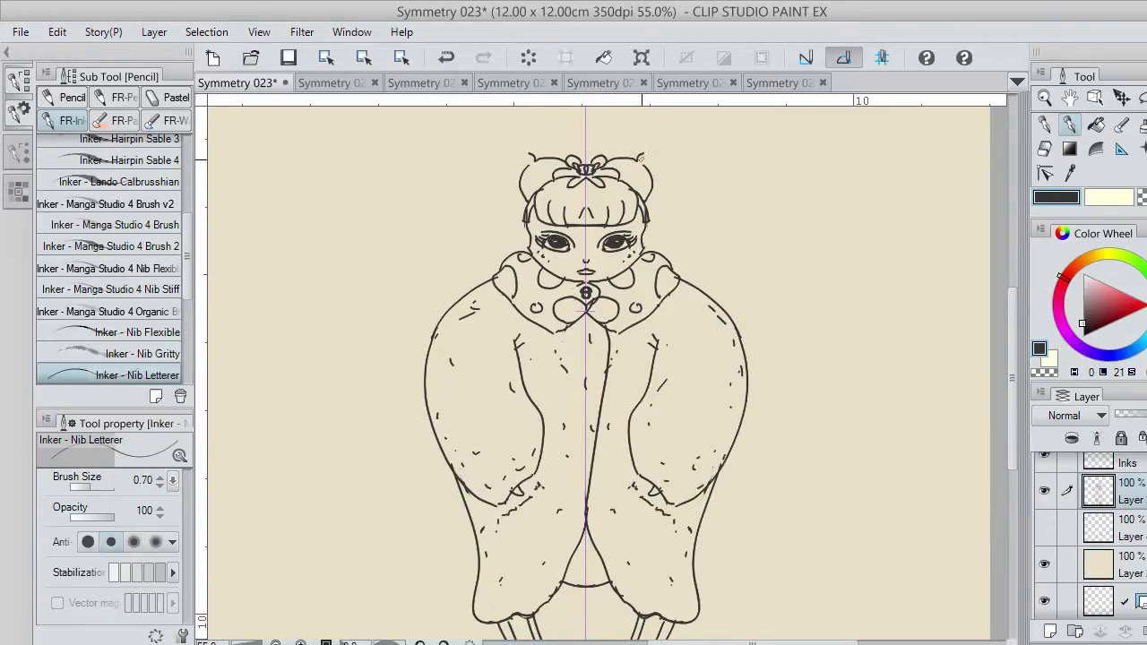
# Step: Draw mirrored pigtails hanging from the hair buns and add strand lines inside the buns and pigtails
pyautogui.moveTo(644, 163)
pyautogui.mouseDown()
pyautogui.moveTo(680, 163)
pyautogui.moveTo(675, 242)
pyautogui.moveTo(656, 223)
pyautogui.mouseUp()
pyautogui.moveTo(673, 175)
pyautogui.mouseDown()
pyautogui.moveTo(651, 208)
pyautogui.moveTo(656, 170)
pyautogui.moveTo(653, 181)
pyautogui.mouseUp()
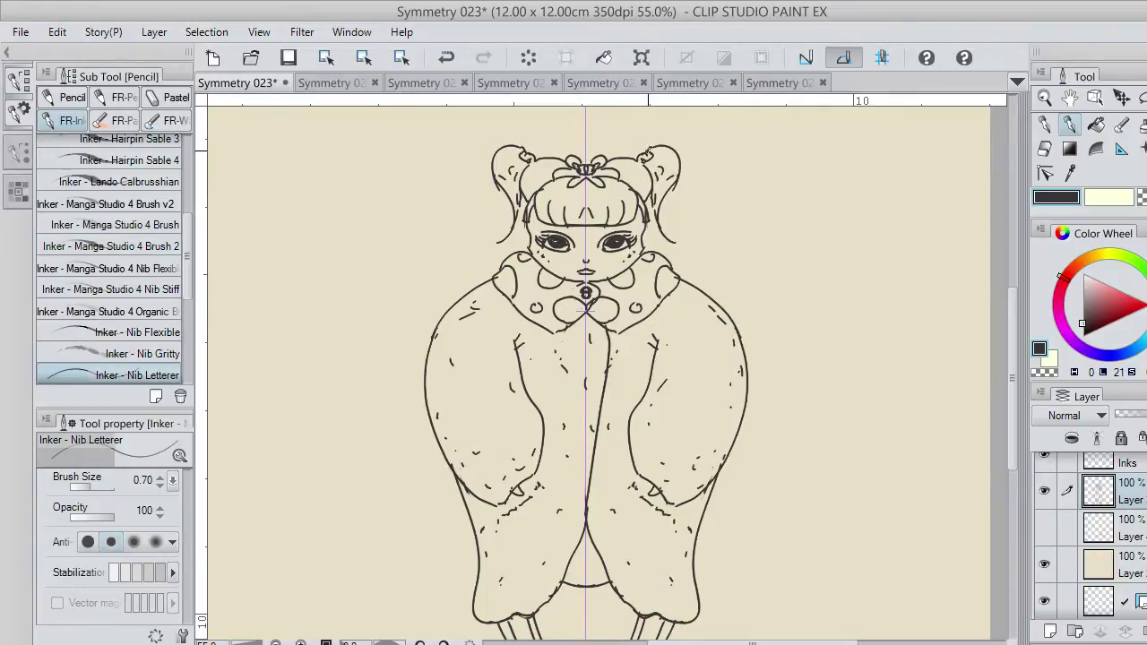
pyautogui.moveTo(649, 153); pyautogui.dragTo(655, 198)
pyautogui.moveTo(623, 161)
pyautogui.mouseDown()
pyautogui.moveTo(616, 172)
pyautogui.moveTo(644, 186)
pyautogui.moveTo(638, 161)
pyautogui.moveTo(658, 175)
pyautogui.moveTo(656, 193)
pyautogui.mouseUp()
pyautogui.hotkey('ctrl', 'z')
pyautogui.hotkey('ctrl', 'z')
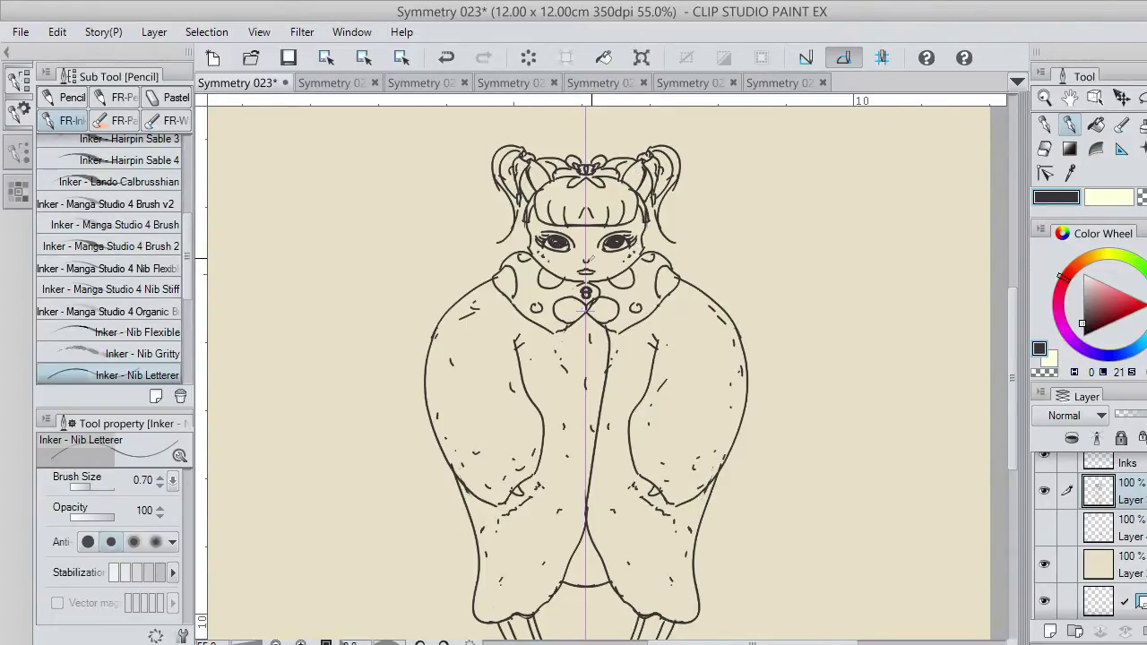
# Step: Draw small mirrored curls at the tips of the pigtails
pyautogui.moveTo(647, 225)
pyautogui.mouseDown()
pyautogui.moveTo(672, 245)
pyautogui.moveTo(677, 236)
pyautogui.mouseUp()
pyautogui.hotkey('ctrl', 'z')
pyautogui.hotkey('ctrl', 'z')
pyautogui.hotkey('ctrl', 'z')
# Step: Draw mirrored coat spots: partial ovals at the shoulders and outer sleeve edges, and a round spot on each forearm
pyautogui.moveTo(684, 286)
pyautogui.mouseDown()
pyautogui.moveTo(699, 309)
pyautogui.moveTo(727, 317)
pyautogui.mouseUp()
pyautogui.hotkey('ctrl', 'z')
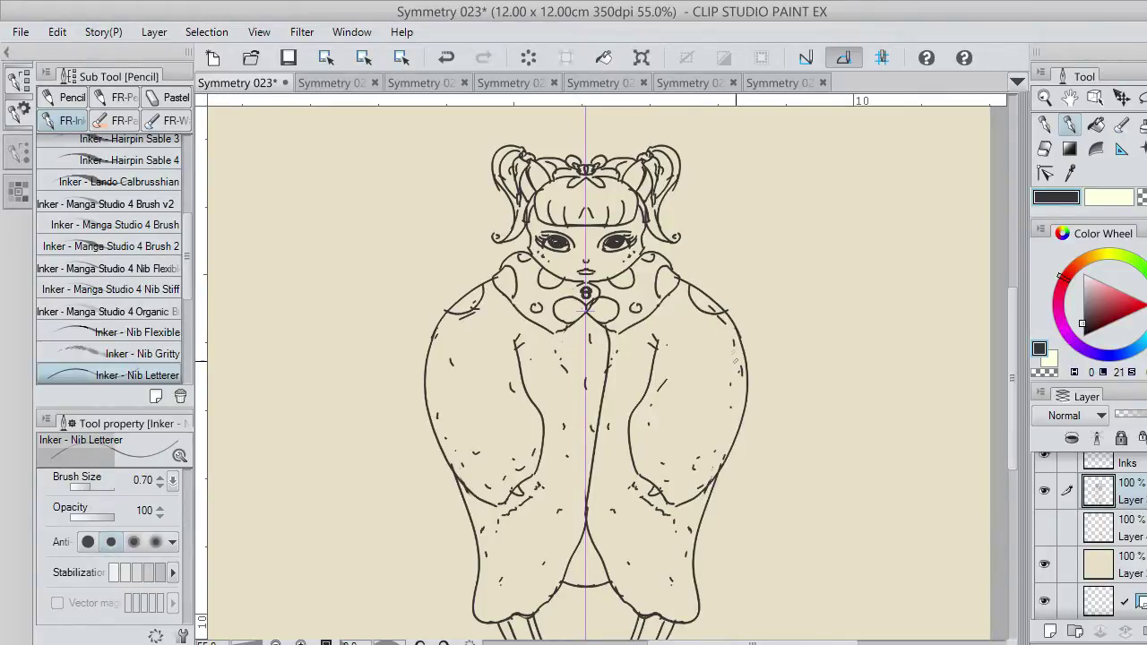
pyautogui.moveTo(736, 425)
pyautogui.mouseDown()
pyautogui.moveTo(732, 383)
pyautogui.moveTo(747, 369)
pyautogui.mouseUp()
pyautogui.moveTo(667, 402)
pyautogui.mouseDown()
pyautogui.moveTo(657, 451)
pyautogui.moveTo(708, 414)
pyautogui.moveTo(673, 394)
pyautogui.moveTo(661, 414)
pyautogui.moveTo(714, 410)
pyautogui.moveTo(670, 394)
pyautogui.moveTo(705, 430)
pyautogui.moveTo(681, 395)
pyautogui.moveTo(668, 403)
pyautogui.moveTo(683, 393)
pyautogui.moveTo(680, 459)
pyautogui.moveTo(690, 407)
pyautogui.moveTo(682, 415)
pyautogui.mouseUp()
pyautogui.hotkey('ctrl', 'z')
pyautogui.hotkey('ctrl', 'z')
pyautogui.hotkey('ctrl', 'z')
pyautogui.hotkey('ctrl', 'z')
pyautogui.hotkey('ctrl', 'z')
pyautogui.hotkey('ctrl', 'z')
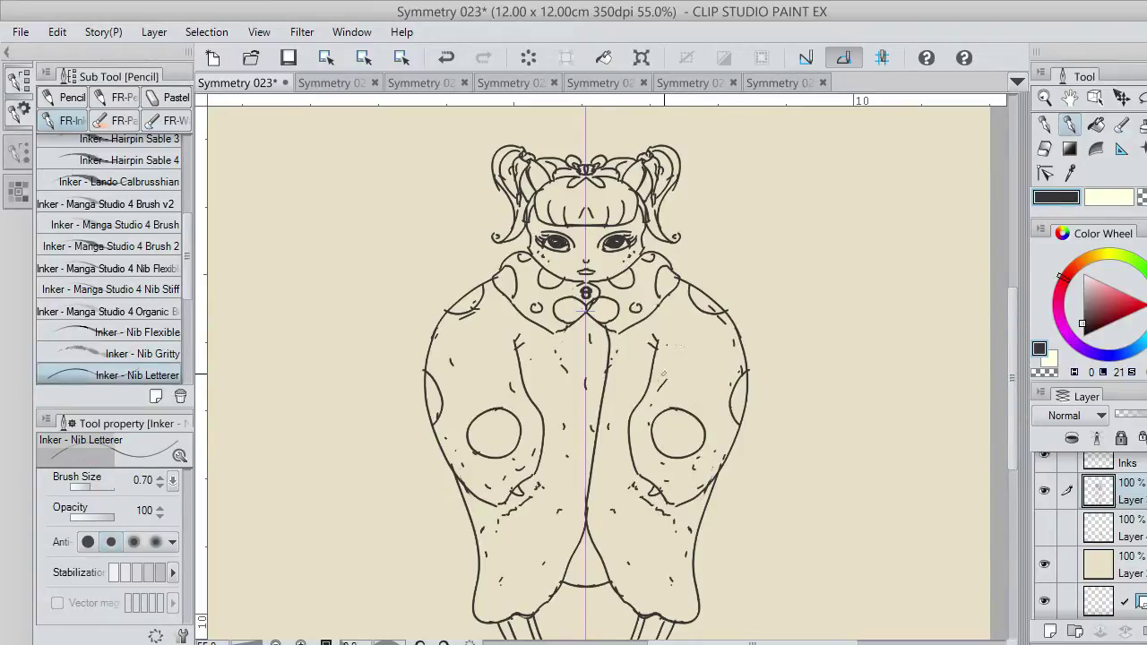
# Step: Draw a mirrored irregular spot at each inner sleeve edge and erase the part extending past the sleeve with the transparent colour
pyautogui.moveTo(661, 375)
pyautogui.mouseDown()
pyautogui.moveTo(654, 381)
pyautogui.moveTo(652, 348)
pyautogui.moveTo(669, 354)
pyautogui.moveTo(666, 385)
pyautogui.moveTo(674, 352)
pyautogui.moveTo(645, 387)
pyautogui.moveTo(656, 348)
pyautogui.moveTo(665, 395)
pyautogui.moveTo(665, 355)
pyautogui.moveTo(650, 357)
pyautogui.moveTo(649, 394)
pyautogui.moveTo(681, 376)
pyautogui.moveTo(661, 349)
pyautogui.moveTo(678, 362)
pyautogui.moveTo(667, 384)
pyautogui.moveTo(679, 368)
pyautogui.moveTo(659, 346)
pyautogui.mouseUp()
pyautogui.hotkey('ctrl', 'z')
pyautogui.hotkey('ctrl', 'z')
pyautogui.hotkey('ctrl', 'z')
pyautogui.hotkey('ctrl', 'z')
pyautogui.hotkey('ctrl', 'z')
pyautogui.hotkey('ctrl', 'z')
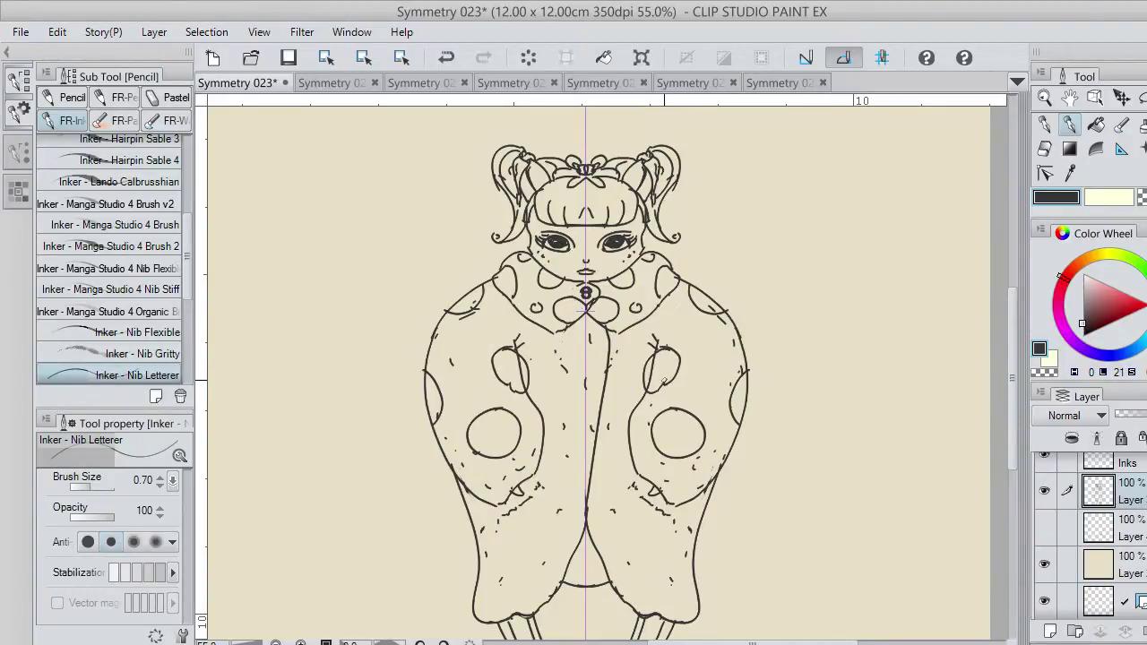
pyautogui.press('c')
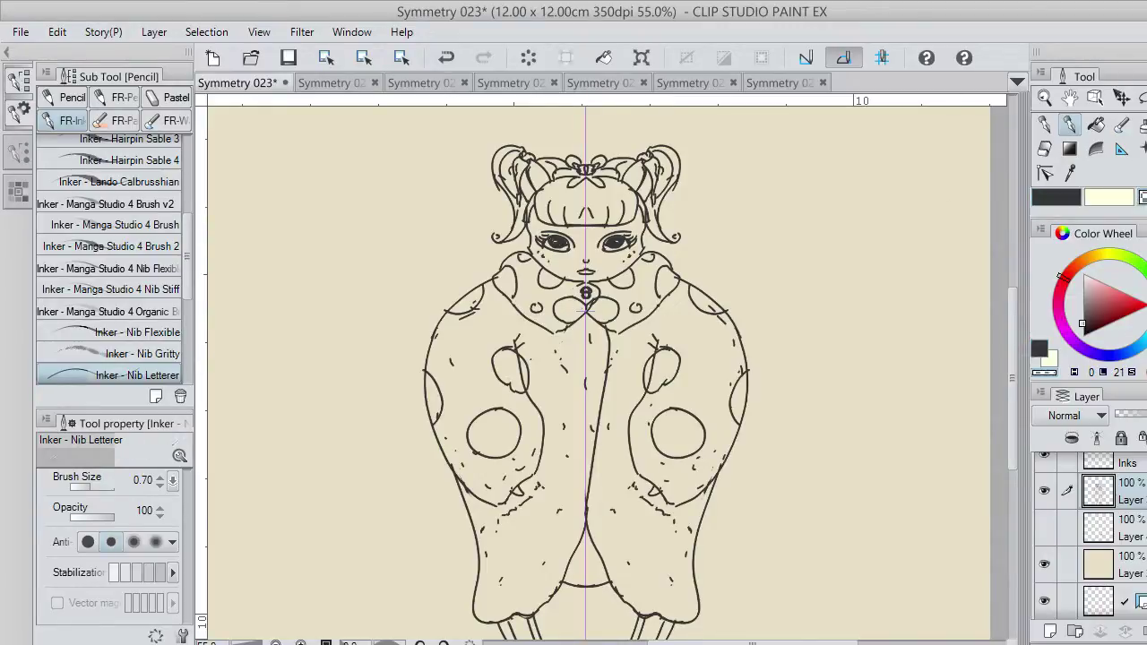
pyautogui.moveTo(641, 363)
pyautogui.mouseDown()
pyautogui.moveTo(643, 383)
pyautogui.moveTo(649, 353)
pyautogui.moveTo(645, 373)
pyautogui.mouseUp()
# Step: Draw a mirrored partial spot in the dark colour on each outer side of the coat just below the sleeves
pyautogui.click(1052, 197)
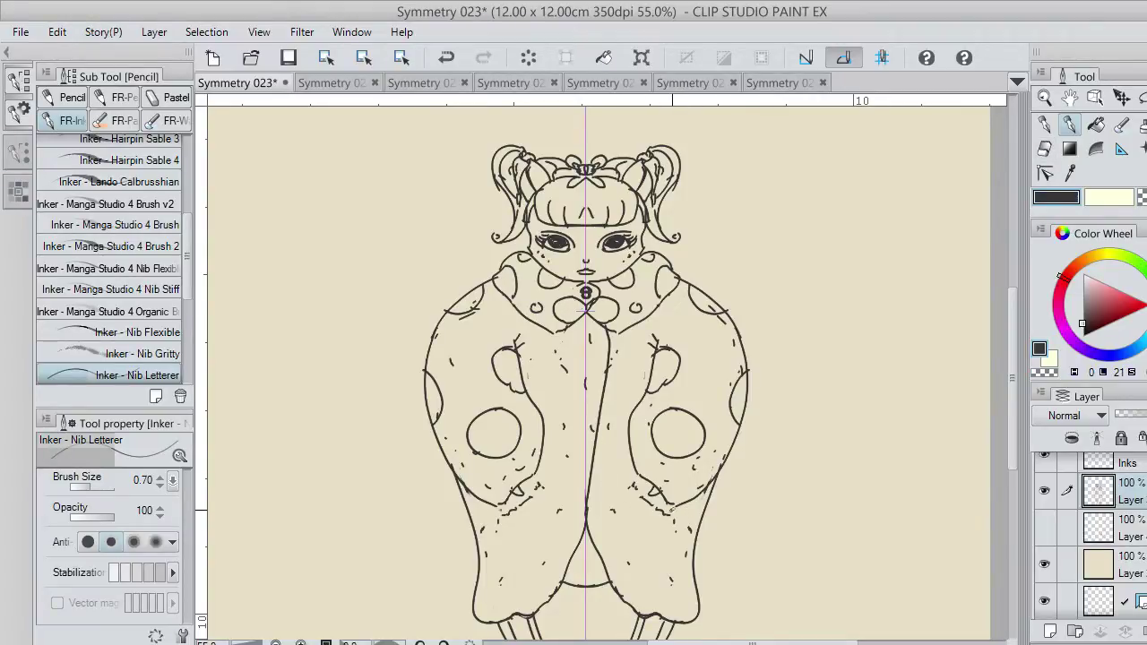
pyautogui.moveTo(697, 519)
pyautogui.mouseDown()
pyautogui.moveTo(692, 533)
pyautogui.moveTo(695, 524)
pyautogui.mouseUp()
pyautogui.moveTo(707, 500)
pyautogui.mouseDown()
pyautogui.moveTo(672, 489)
pyautogui.moveTo(695, 522)
pyautogui.mouseUp()
pyautogui.hotkey('ctrl', 'z')
pyautogui.moveTo(712, 492)
pyautogui.mouseDown()
pyautogui.moveTo(666, 445)
pyautogui.moveTo(699, 532)
pyautogui.moveTo(693, 521)
pyautogui.mouseUp()
pyautogui.hotkey('ctrl', 'z')
pyautogui.hotkey('ctrl', 'z')
pyautogui.moveTo(701, 515); pyautogui.dragTo(690, 532)
# Step: Draw ragged mirrored fur lines from the collar to the inner sleeves and from the cuffs down the coat's sides
pyautogui.moveTo(548, 335); pyautogui.dragTo(528, 388)
pyautogui.moveTo(498, 508)
pyautogui.mouseDown()
pyautogui.moveTo(482, 562)
pyautogui.moveTo(499, 491)
pyautogui.mouseUp()
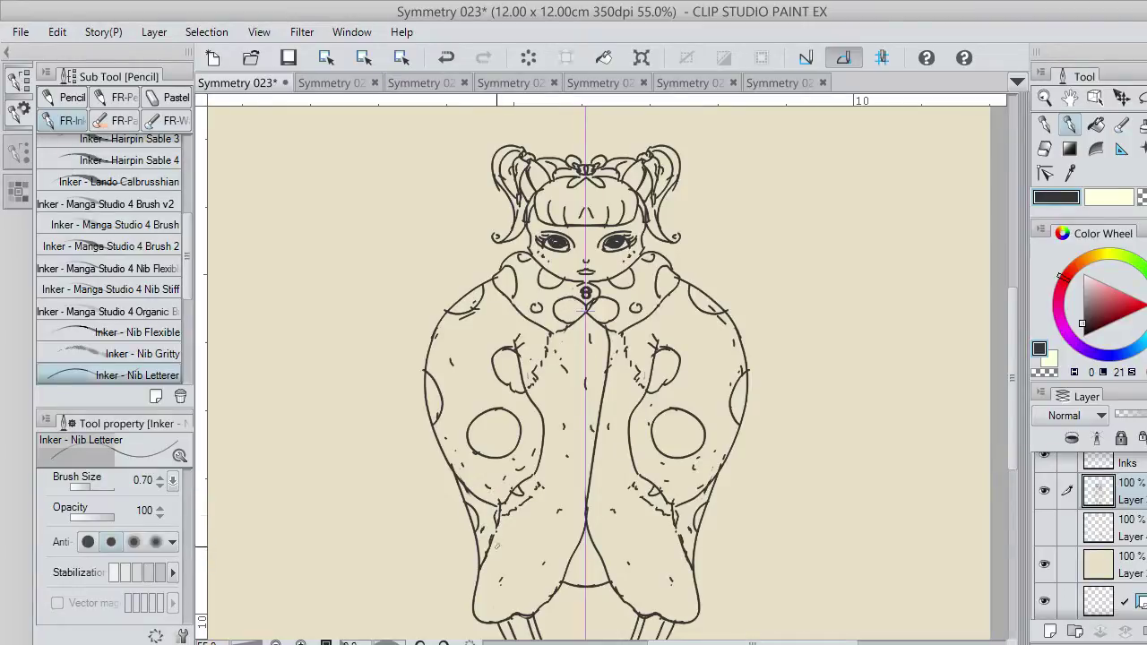
pyautogui.hotkey('ctrl', 'z')
pyautogui.moveTo(479, 569); pyautogui.dragTo(500, 509)
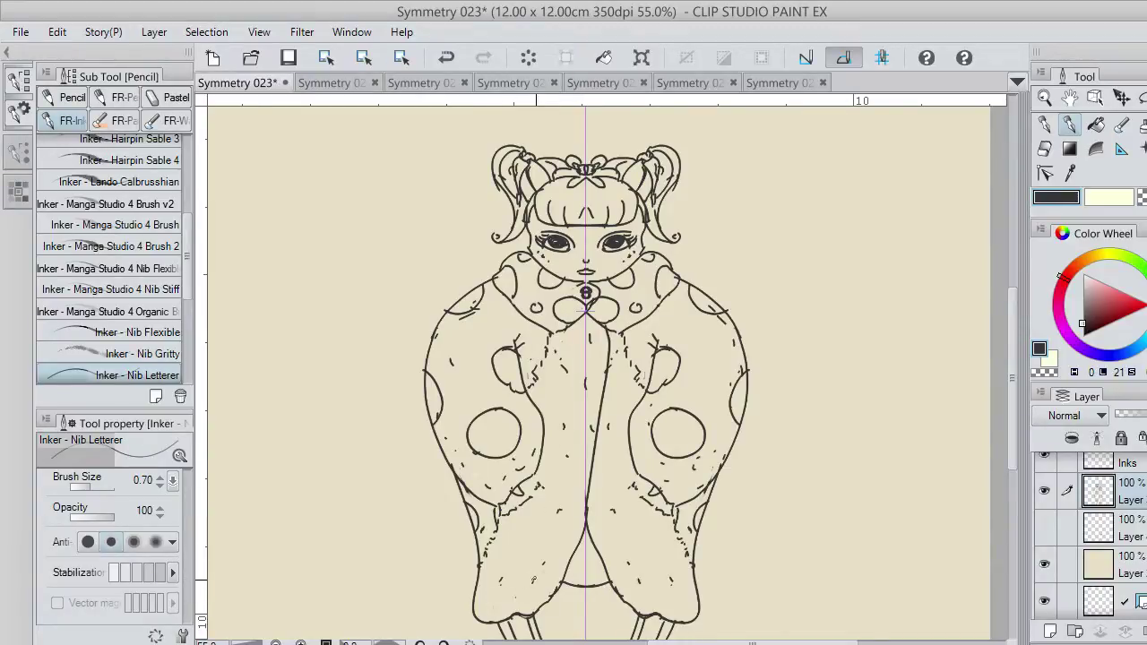
# Step: Add more mirrored fur marks over the coat front, below the cuffs and near the hem
pyautogui.moveTo(558, 518); pyautogui.dragTo(574, 498)
pyautogui.moveTo(612, 404); pyautogui.dragTo(617, 411)
pyautogui.moveTo(603, 434); pyautogui.dragTo(606, 442)
pyautogui.moveTo(628, 487); pyautogui.dragTo(633, 496)
pyautogui.moveTo(663, 544); pyautogui.dragTo(678, 557)
pyautogui.moveTo(660, 598); pyautogui.dragTo(646, 593)
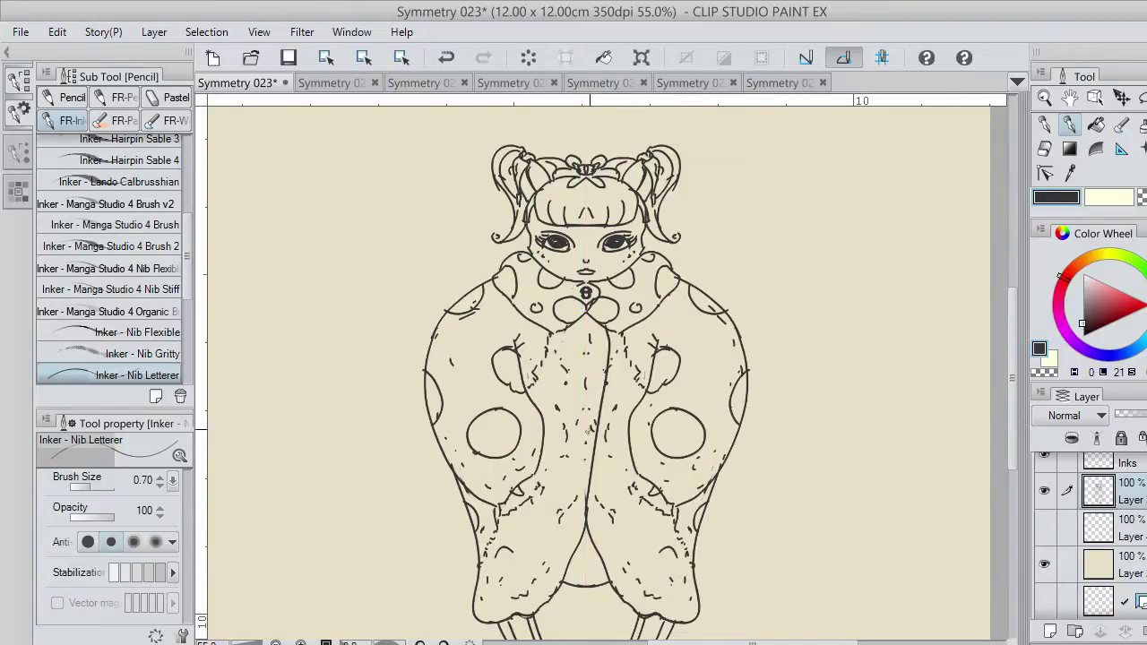
# Step: Add unmirrored fur marks along the coat's front edge and above the opening with the symmetry ruler hidden
pyautogui.moveTo(596, 381); pyautogui.dragTo(598, 399)
pyautogui.moveTo(593, 353); pyautogui.dragTo(598, 370)
pyautogui.moveTo(599, 335); pyautogui.dragTo(602, 346)
pyautogui.moveTo(577, 490); pyautogui.dragTo(566, 493)
# Step: Show the symmetry ruler layer and draw mirrored decorative details on both shoes
pyautogui.moveTo(1008, 416); pyautogui.dragTo(1005, 468)
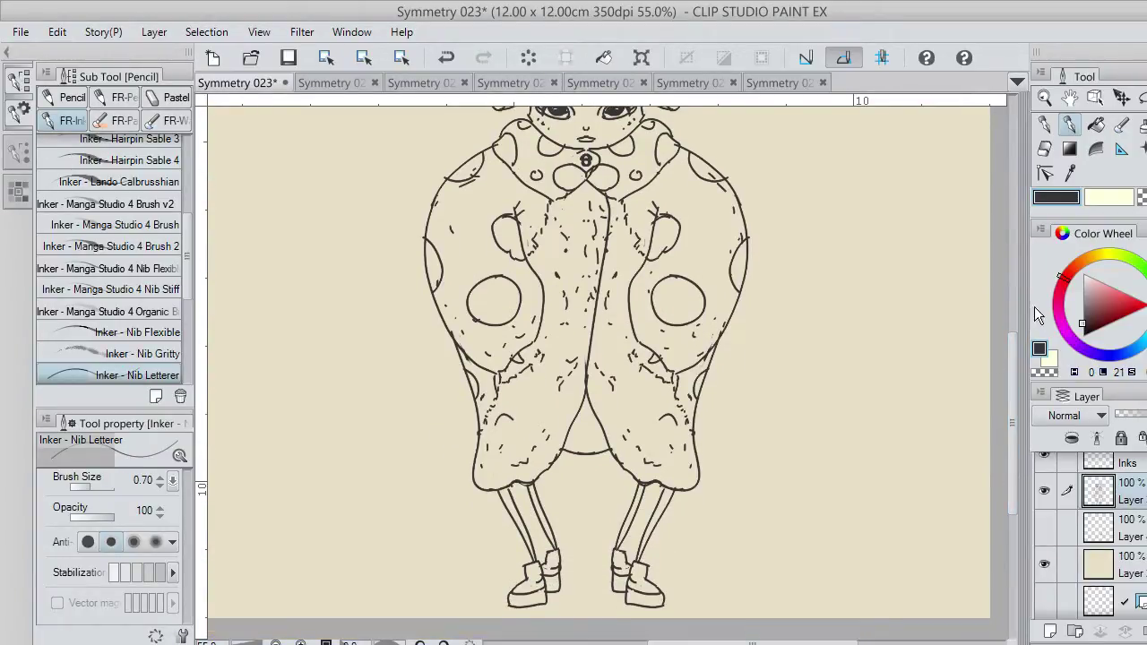
pyautogui.click(1044, 602)
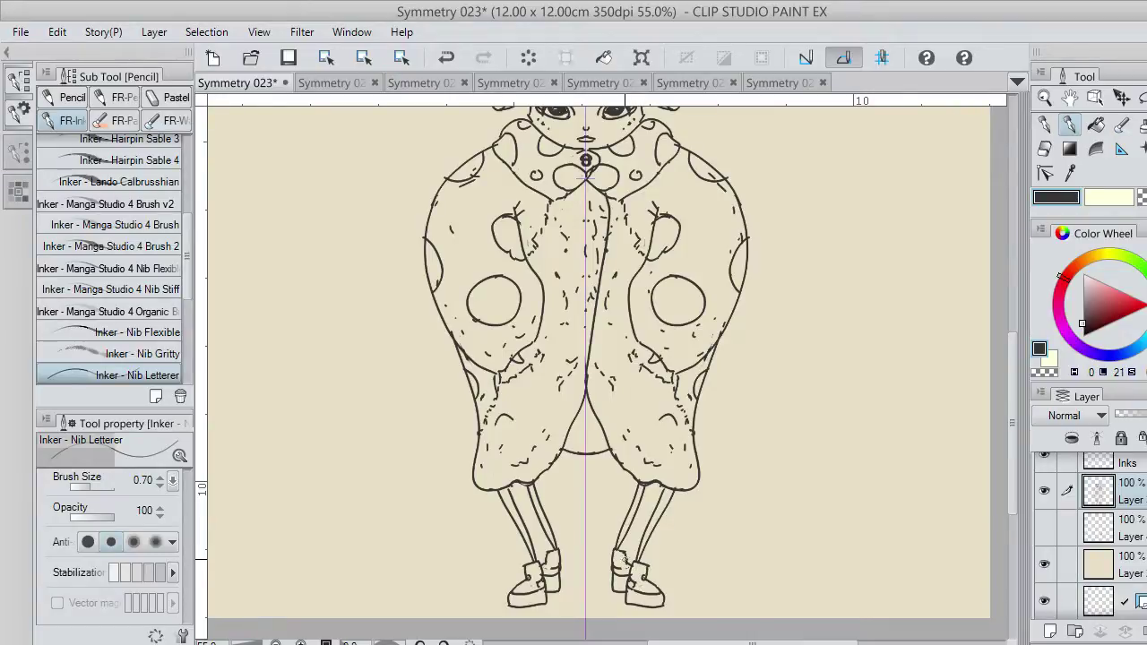
pyautogui.moveTo(624, 560)
pyautogui.mouseDown()
pyautogui.moveTo(711, 328)
pyautogui.moveTo(620, 552)
pyautogui.moveTo(661, 591)
pyautogui.mouseUp()
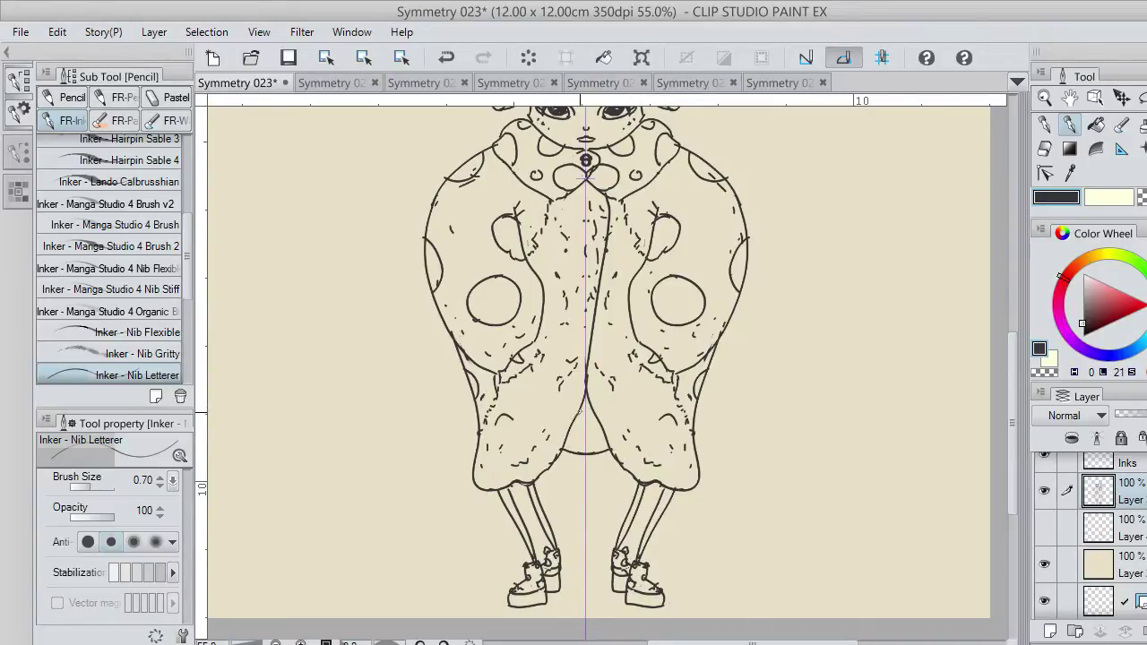
# Step: Draw mirrored pleat lines inside the coat's lower front opening
pyautogui.moveTo(577, 410)
pyautogui.mouseDown()
pyautogui.moveTo(582, 450)
pyautogui.moveTo(581, 425)
pyautogui.mouseUp()
pyautogui.hotkey('ctrl', 'z')
pyautogui.hotkey('ctrl', 'z')
pyautogui.hotkey('ctrl', 'z')
pyautogui.moveTo(568, 435); pyautogui.dragTo(576, 450)
# Step: Draw a small ornament below the collar clasp with mirrored leafy strands hanging on both sides
pyautogui.moveTo(1011, 453); pyautogui.dragTo(1005, 395)
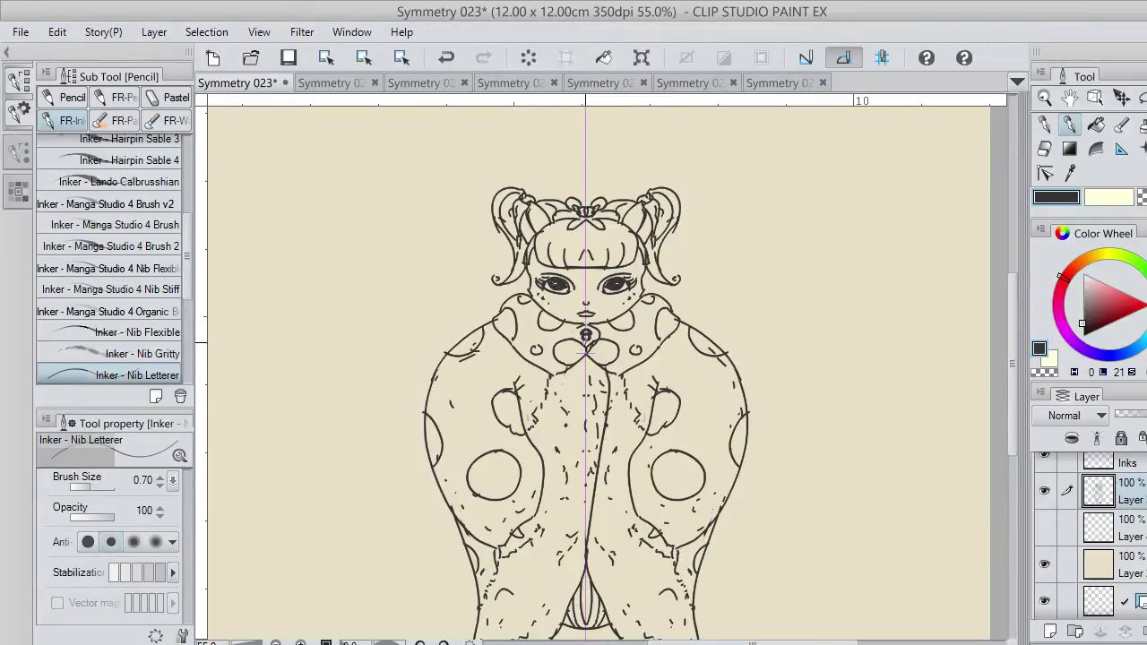
pyautogui.moveTo(586, 359)
pyautogui.mouseDown()
pyautogui.moveTo(564, 379)
pyautogui.moveTo(560, 416)
pyautogui.moveTo(567, 400)
pyautogui.moveTo(574, 417)
pyautogui.moveTo(559, 395)
pyautogui.mouseUp()
pyautogui.moveTo(559, 396)
pyautogui.mouseDown()
pyautogui.moveTo(573, 397)
pyautogui.moveTo(562, 424)
pyautogui.moveTo(606, 471)
pyautogui.mouseUp()
pyautogui.hotkey('ctrl', 'z')
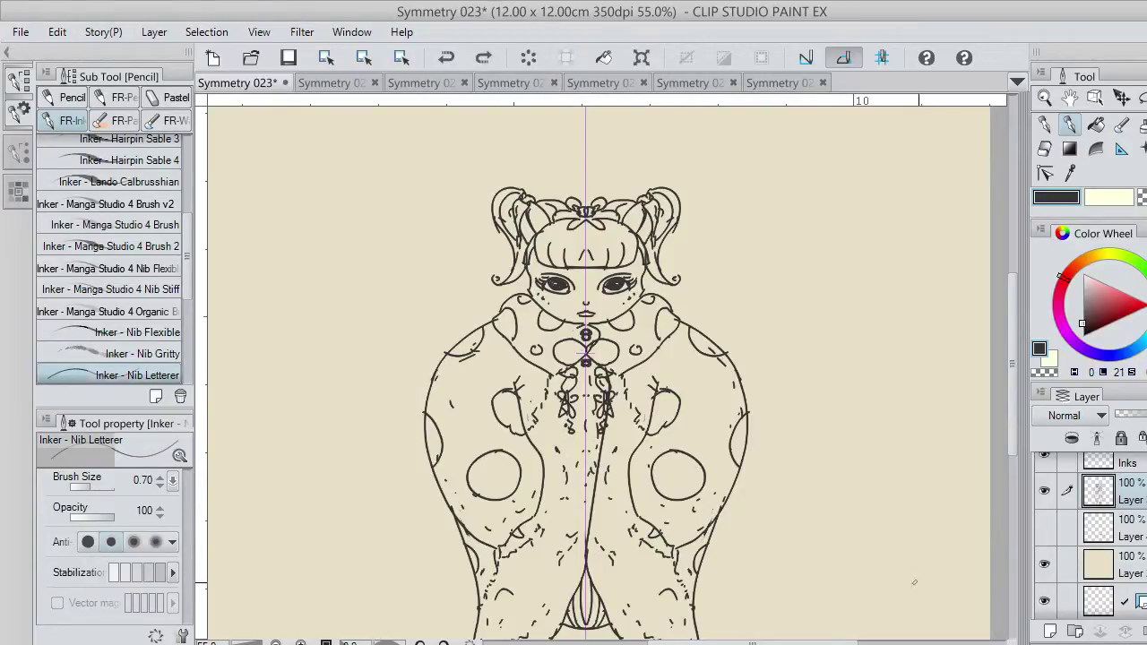
# Step: Hide the symmetry ruler layer and draw a leafy vine down the coat's front edge to the opening
pyautogui.click(1044, 603)
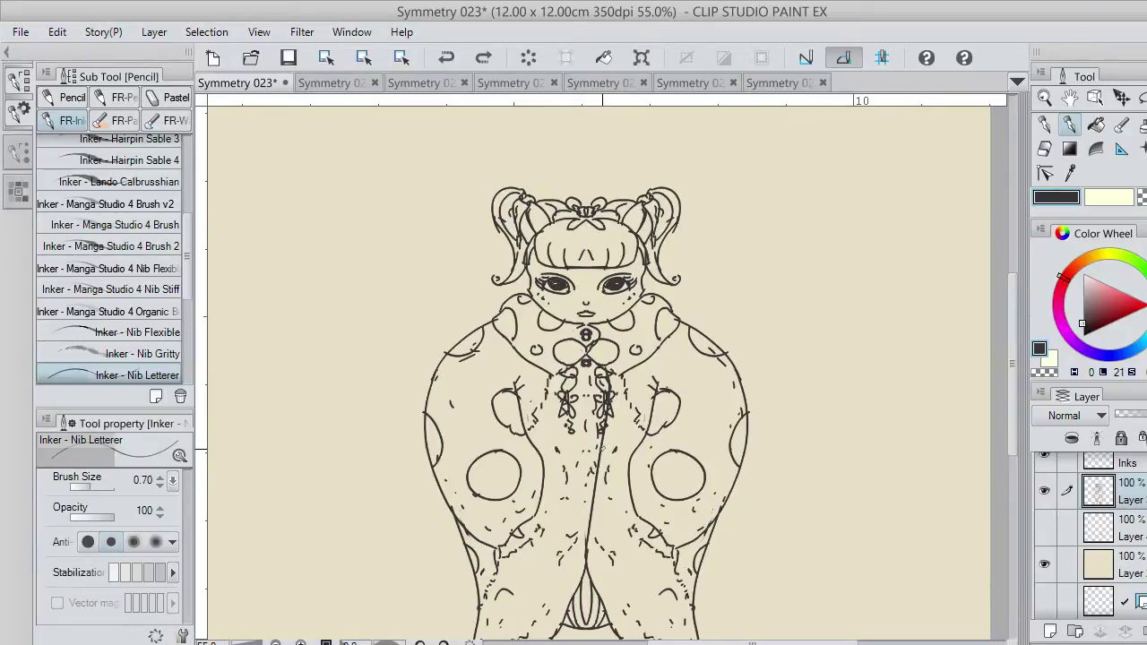
pyautogui.moveTo(601, 449)
pyautogui.mouseDown()
pyautogui.moveTo(594, 437)
pyautogui.moveTo(610, 435)
pyautogui.moveTo(591, 467)
pyautogui.moveTo(604, 480)
pyautogui.moveTo(577, 507)
pyautogui.moveTo(604, 484)
pyautogui.moveTo(585, 521)
pyautogui.moveTo(602, 507)
pyautogui.mouseUp()
pyautogui.hotkey('ctrl', 'z')
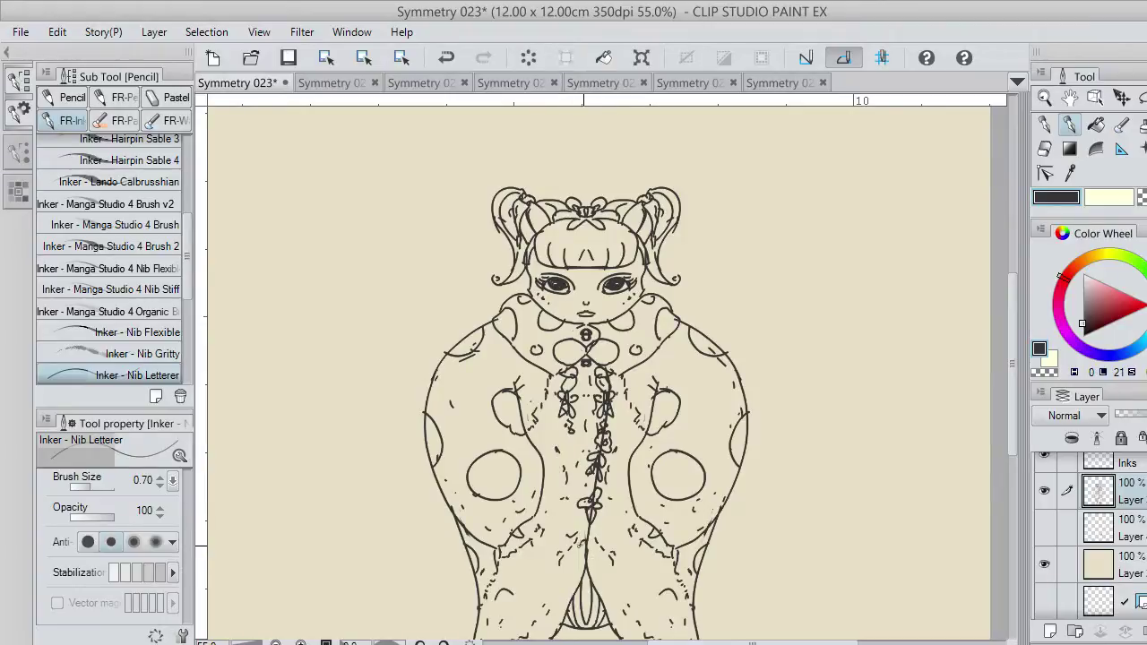
pyautogui.moveTo(583, 543)
pyautogui.mouseDown()
pyautogui.moveTo(577, 563)
pyautogui.moveTo(591, 525)
pyautogui.moveTo(593, 542)
pyautogui.moveTo(580, 543)
pyautogui.moveTo(586, 522)
pyautogui.moveTo(600, 533)
pyautogui.mouseUp()
# Step: Undo the unmirrored leaf strokes at the cuff, show the symmetry ruler and draw mirrored leaves along both sleeve cuffs
pyautogui.moveTo(638, 507); pyautogui.dragTo(652, 520)
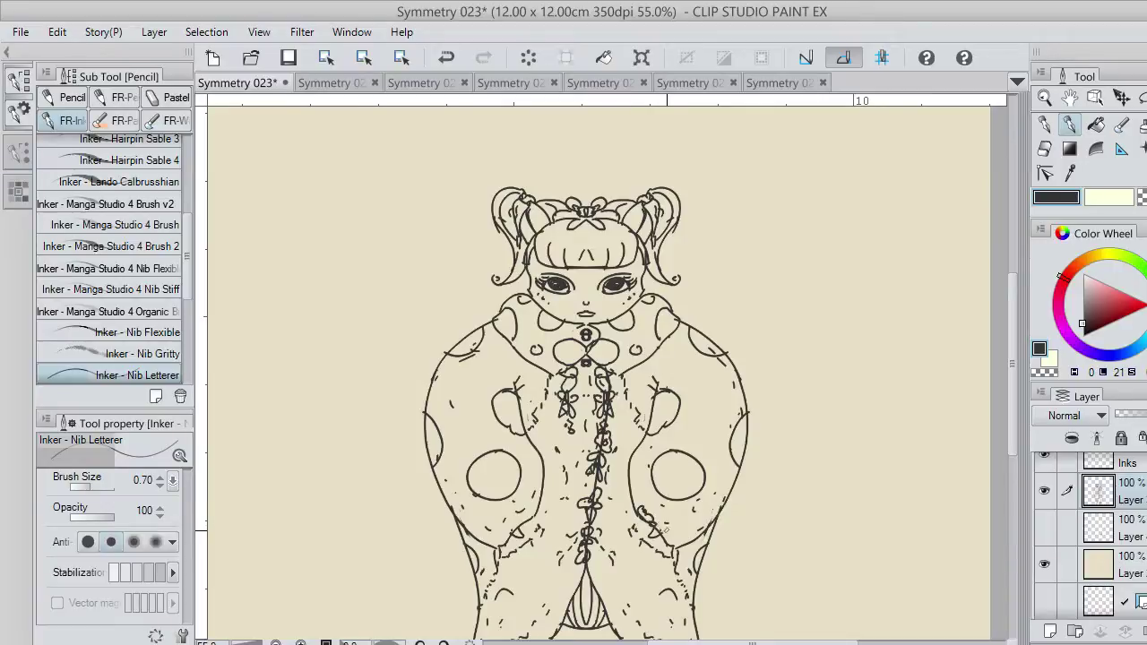
pyautogui.hotkey('ctrl', 'z')
pyautogui.click(1044, 601)
pyautogui.moveTo(636, 500)
pyautogui.mouseDown()
pyautogui.moveTo(643, 518)
pyautogui.moveTo(673, 523)
pyautogui.moveTo(679, 543)
pyautogui.mouseUp()
pyautogui.moveTo(672, 540); pyautogui.dragTo(686, 550)
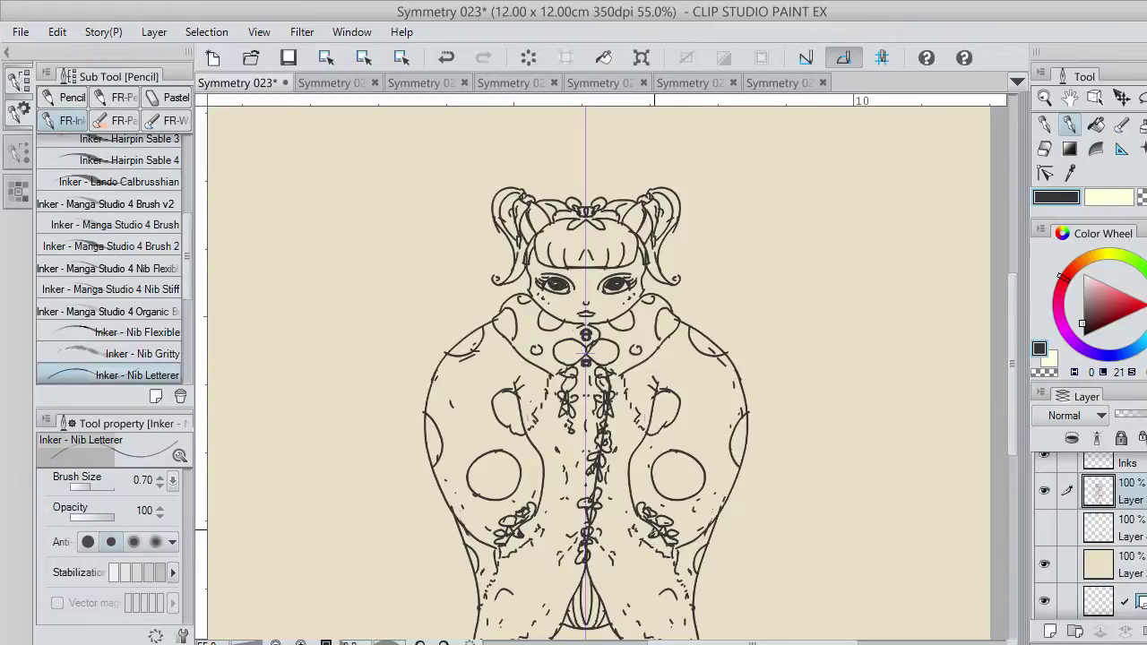
# Step: Darken the mirrored hands at both sleeve cuffs with filled strokes
pyautogui.moveTo(663, 530); pyautogui.dragTo(659, 534)
pyautogui.hotkey('ctrl', 'z')
pyautogui.moveTo(649, 532); pyautogui.dragTo(659, 541)
pyautogui.moveTo(648, 540); pyautogui.dragTo(652, 532)
# Step: Hide the symmetry ruler layer and draw a small patterned bag beside one sleeve cuff only
pyautogui.click(1043, 602)
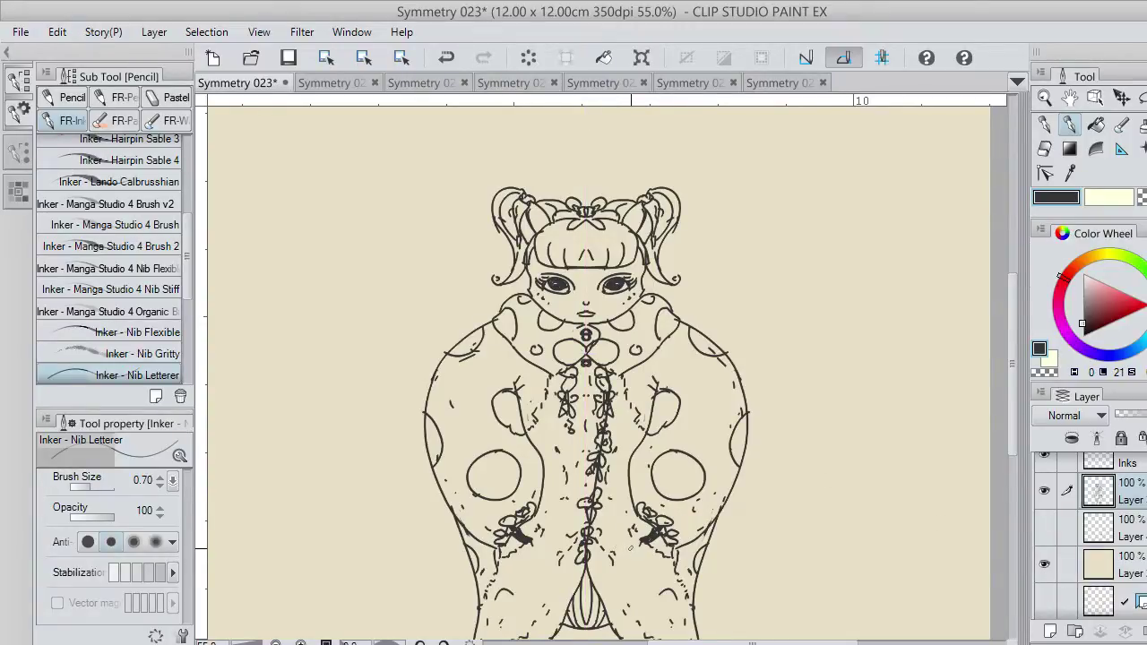
pyautogui.moveTo(631, 548)
pyautogui.mouseDown()
pyautogui.moveTo(618, 529)
pyautogui.moveTo(638, 520)
pyautogui.moveTo(611, 552)
pyautogui.moveTo(614, 543)
pyautogui.mouseUp()
pyautogui.hotkey('ctrl', 'z')
pyautogui.moveTo(615, 550)
pyautogui.mouseDown()
pyautogui.moveTo(620, 568)
pyautogui.moveTo(622, 555)
pyautogui.moveTo(648, 564)
pyautogui.moveTo(645, 520)
pyautogui.moveTo(630, 525)
pyautogui.moveTo(634, 556)
pyautogui.moveTo(650, 554)
pyautogui.mouseUp()
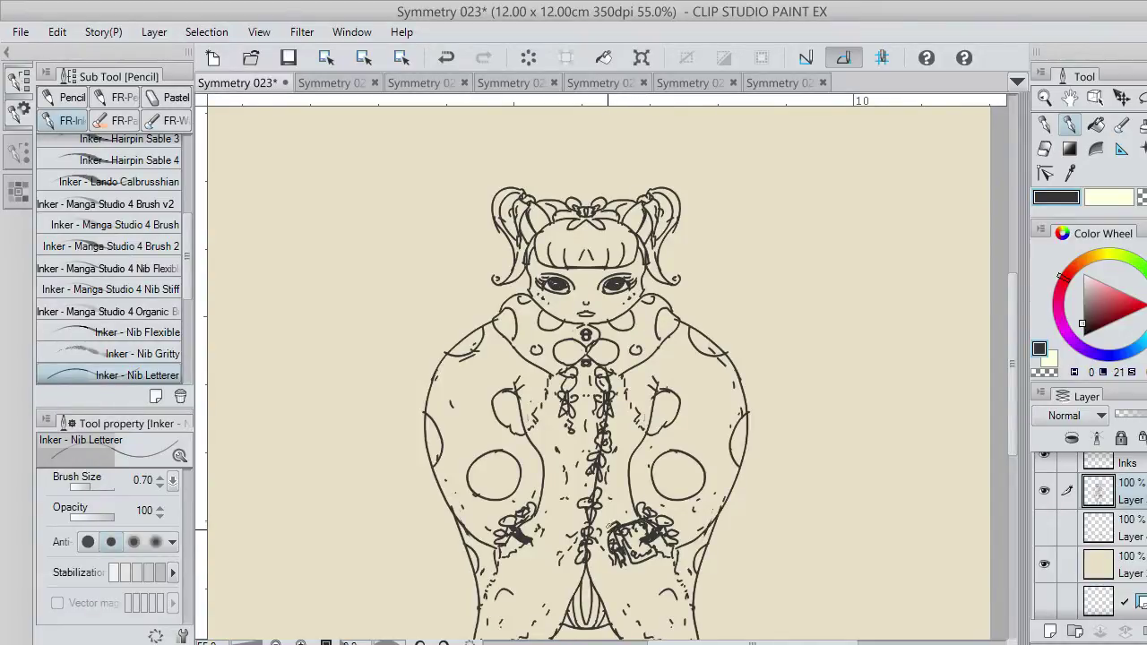
# Step: Undo the scribbled bag strokes and redraw the bag as a tilted square outline beside the cuff
pyautogui.hotkey('ctrl', 'z')
pyautogui.hotkey('ctrl', 'z')
pyautogui.hotkey('ctrl', 'z')
pyautogui.hotkey('ctrl', 'z')
pyautogui.hotkey('ctrl', 'z')
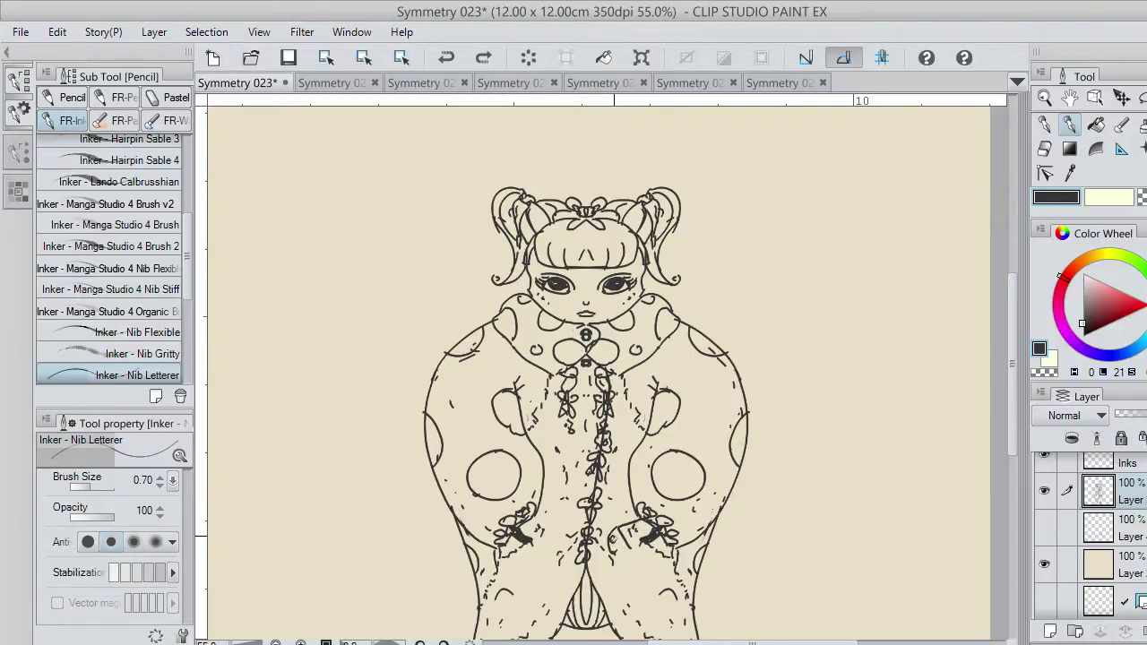
pyautogui.moveTo(614, 536)
pyautogui.mouseDown()
pyautogui.moveTo(621, 563)
pyautogui.moveTo(603, 554)
pyautogui.moveTo(630, 552)
pyautogui.moveTo(628, 527)
pyautogui.moveTo(645, 523)
pyautogui.moveTo(652, 535)
pyautogui.moveTo(635, 563)
pyautogui.moveTo(660, 551)
pyautogui.moveTo(634, 564)
pyautogui.moveTo(666, 554)
pyautogui.moveTo(659, 535)
pyautogui.mouseUp()
pyautogui.hotkey('ctrl', 'z')
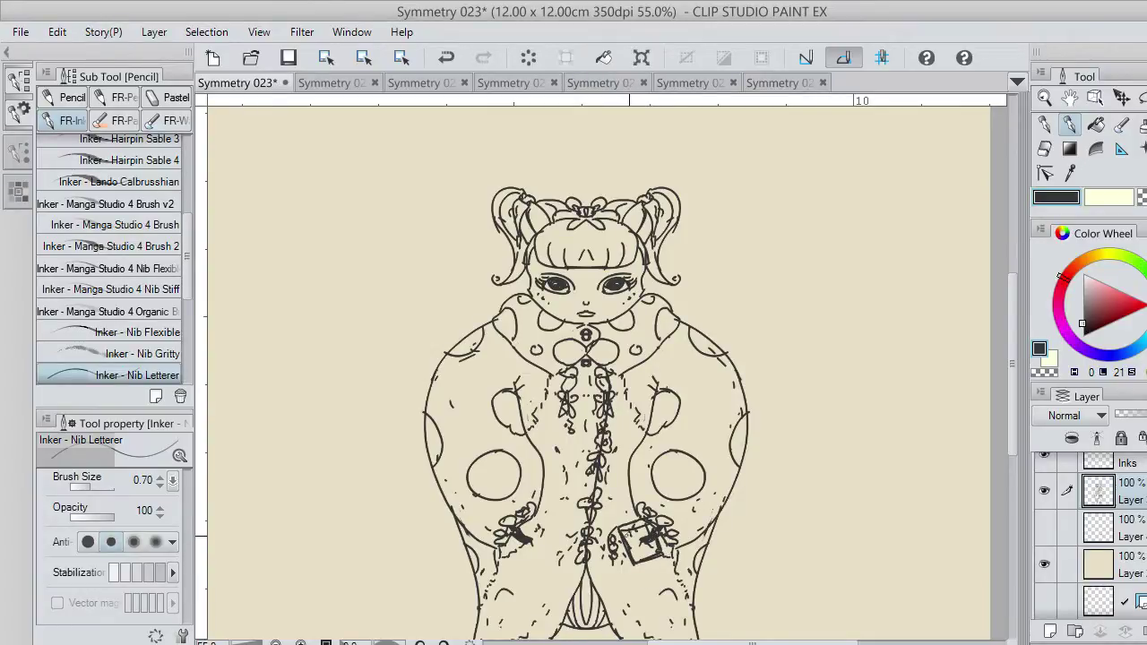
# Step: Erase the bag lines overlapping the cuff leaves with the transparent colour, then return to the dark drawing colour
pyautogui.hotkey('ctrl', 'z')
pyautogui.press('c')
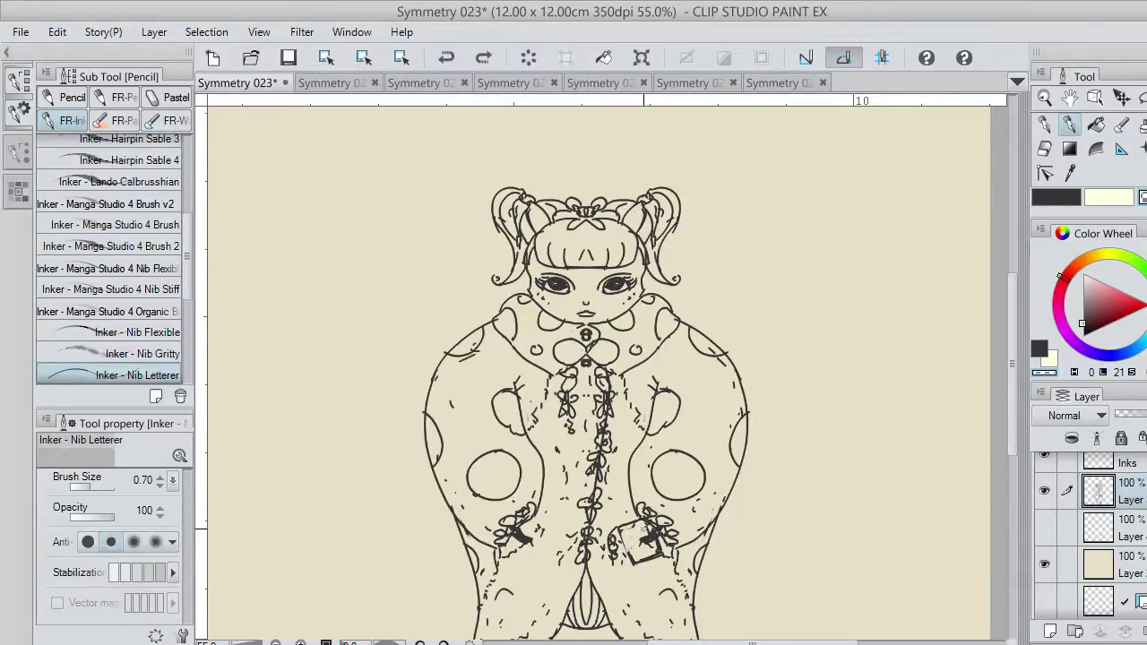
pyautogui.moveTo(643, 526); pyautogui.dragTo(639, 529)
pyautogui.click(1056, 198)
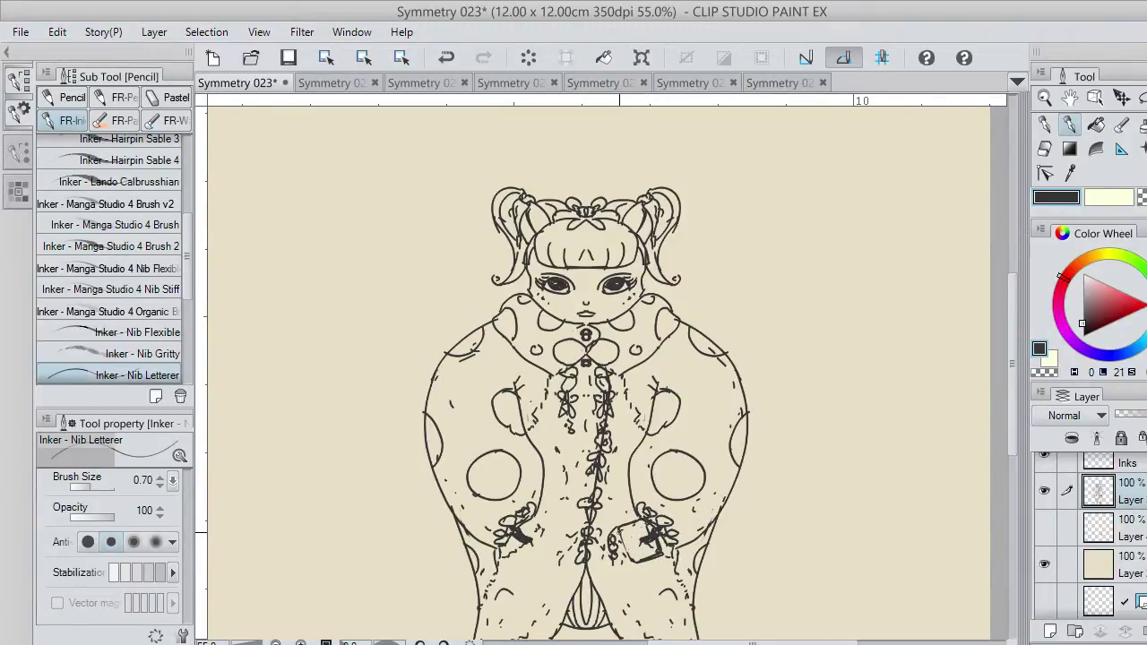
# Step: Undo the last bag strokes and decorate the inside of the square bag with a dark pattern
pyautogui.moveTo(619, 532)
pyautogui.mouseDown()
pyautogui.moveTo(632, 565)
pyautogui.moveTo(632, 532)
pyautogui.moveTo(654, 557)
pyautogui.moveTo(631, 558)
pyautogui.mouseUp()
pyautogui.hotkey('ctrl', 'z')
pyautogui.hotkey('ctrl', 'z')
pyautogui.hotkey('ctrl', 'z')
pyautogui.moveTo(645, 521)
pyautogui.mouseDown()
pyautogui.moveTo(663, 564)
pyautogui.moveTo(659, 550)
pyautogui.mouseUp()
# Step: Show the symmetry ruler layer and erase small line bits at both pigtails with the transparent colour
pyautogui.press('c')
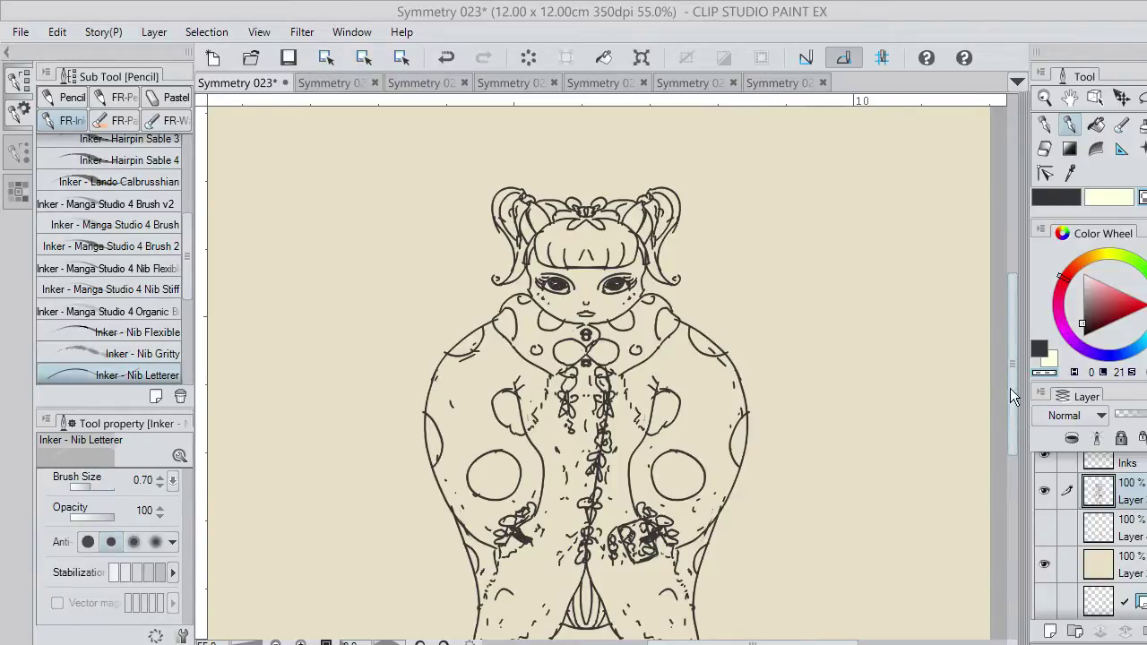
pyautogui.moveTo(1013, 387); pyautogui.dragTo(1012, 376)
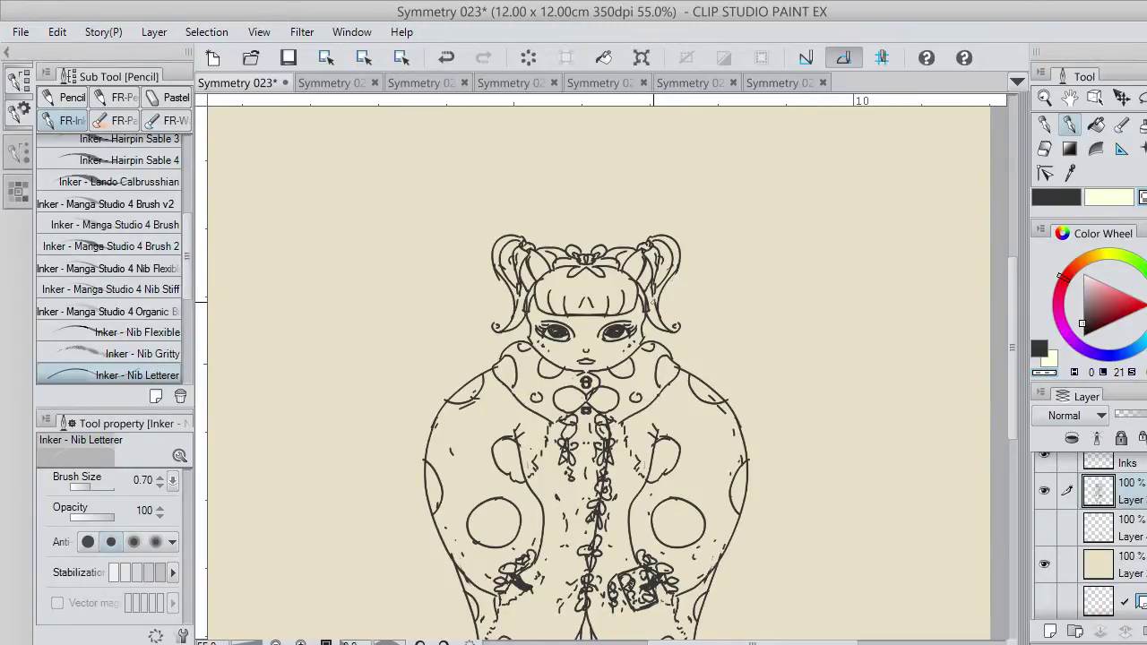
pyautogui.hotkey('ctrl', 'z')
pyautogui.moveTo(642, 301); pyautogui.dragTo(647, 306)
pyautogui.hotkey('ctrl', 'z')
pyautogui.click(1044, 601)
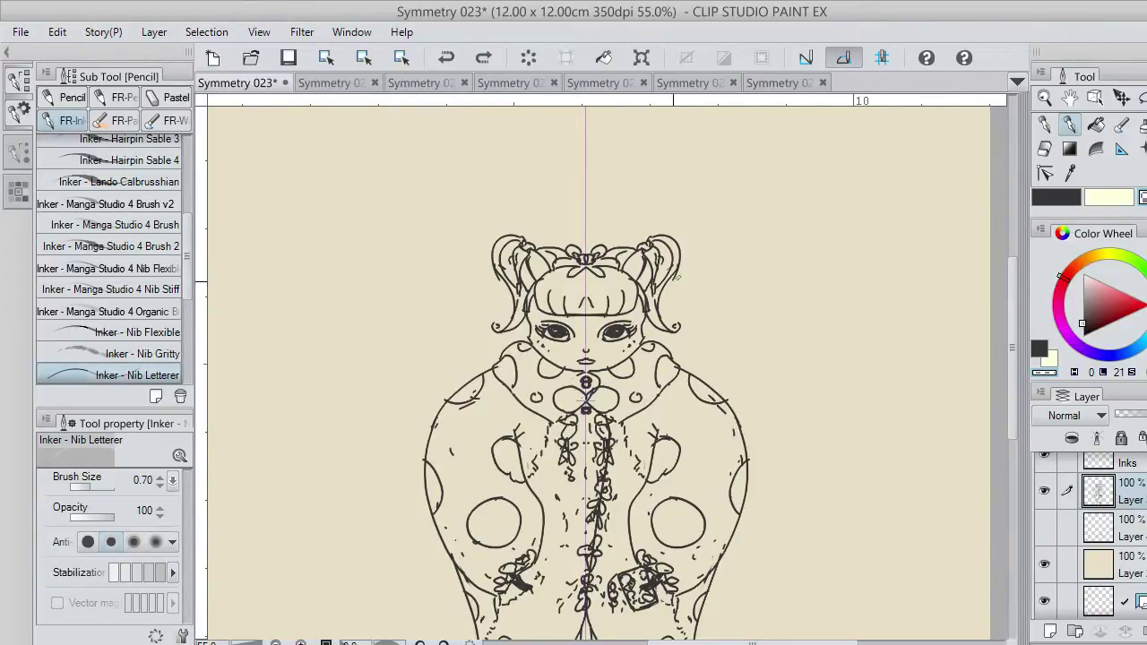
pyautogui.moveTo(676, 274); pyautogui.dragTo(674, 279)
pyautogui.hotkey('ctrl', 'z')
pyautogui.hotkey('ctrl', 'y')
pyautogui.press('c')
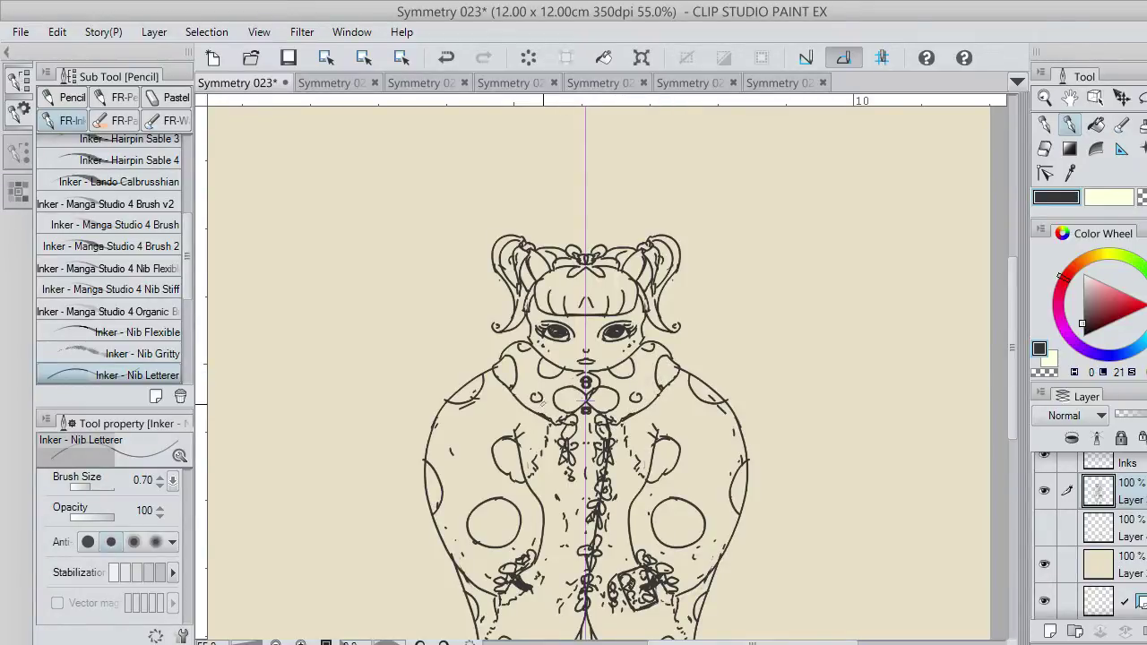
# Step: Fill the fur collar and the spots on both sides of the coat with mirrored dark scribbled texture
pyautogui.moveTo(542, 402)
pyautogui.mouseDown()
pyautogui.moveTo(564, 419)
pyautogui.moveTo(514, 385)
pyautogui.moveTo(522, 365)
pyautogui.moveTo(507, 350)
pyautogui.moveTo(522, 364)
pyautogui.moveTo(518, 350)
pyautogui.moveTo(523, 362)
pyautogui.moveTo(530, 348)
pyautogui.moveTo(548, 378)
pyautogui.moveTo(564, 369)
pyautogui.moveTo(584, 388)
pyautogui.moveTo(557, 390)
pyautogui.moveTo(545, 410)
pyautogui.moveTo(547, 391)
pyautogui.moveTo(542, 405)
pyautogui.moveTo(572, 379)
pyautogui.moveTo(518, 401)
pyautogui.moveTo(552, 378)
pyautogui.moveTo(523, 374)
pyautogui.moveTo(527, 357)
pyautogui.moveTo(538, 361)
pyautogui.moveTo(512, 358)
pyautogui.moveTo(516, 347)
pyautogui.moveTo(534, 400)
pyautogui.moveTo(565, 418)
pyautogui.moveTo(543, 414)
pyautogui.moveTo(557, 385)
pyautogui.moveTo(587, 372)
pyautogui.mouseUp()
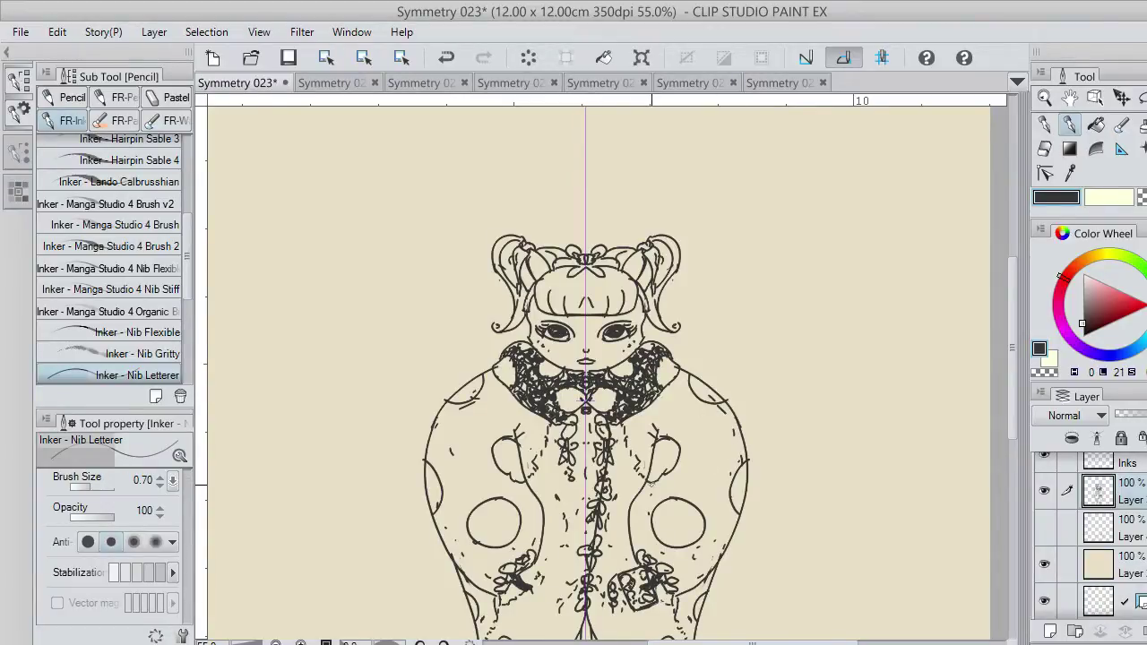
pyautogui.moveTo(647, 487)
pyautogui.mouseDown()
pyautogui.moveTo(673, 459)
pyautogui.moveTo(663, 466)
pyautogui.moveTo(663, 438)
pyautogui.moveTo(654, 461)
pyautogui.moveTo(658, 439)
pyautogui.moveTo(649, 476)
pyautogui.moveTo(667, 442)
pyautogui.moveTo(651, 473)
pyautogui.moveTo(679, 464)
pyautogui.mouseUp()
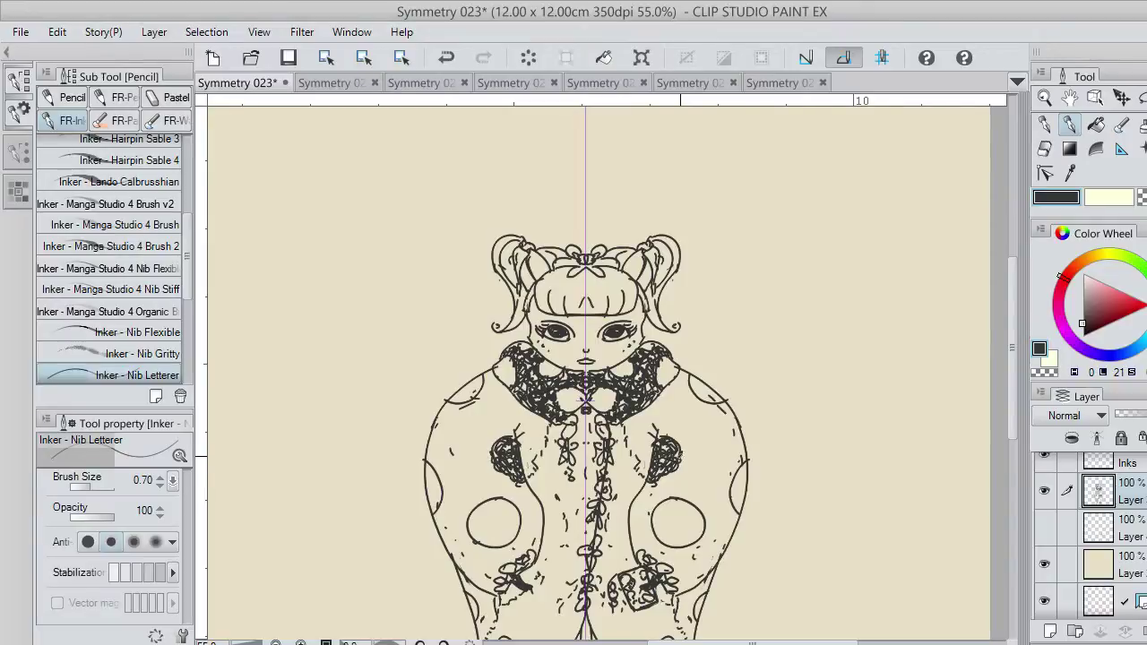
pyautogui.moveTo(672, 512)
pyautogui.mouseDown()
pyautogui.moveTo(667, 534)
pyautogui.moveTo(652, 520)
pyautogui.moveTo(673, 544)
pyautogui.moveTo(699, 535)
pyautogui.moveTo(698, 514)
pyautogui.moveTo(663, 501)
pyautogui.moveTo(652, 518)
pyautogui.moveTo(682, 498)
pyautogui.moveTo(695, 536)
pyautogui.moveTo(683, 527)
pyautogui.moveTo(666, 541)
pyautogui.moveTo(677, 519)
pyautogui.moveTo(663, 507)
pyautogui.moveTo(680, 541)
pyautogui.moveTo(674, 529)
pyautogui.moveTo(689, 518)
pyautogui.moveTo(674, 507)
pyautogui.moveTo(660, 518)
pyautogui.moveTo(697, 519)
pyautogui.moveTo(683, 541)
pyautogui.moveTo(658, 512)
pyautogui.moveTo(671, 496)
pyautogui.moveTo(685, 543)
pyautogui.mouseUp()
pyautogui.moveTo(706, 394)
pyautogui.mouseDown()
pyautogui.moveTo(688, 377)
pyautogui.moveTo(691, 392)
pyautogui.moveTo(722, 395)
pyautogui.moveTo(692, 376)
pyautogui.moveTo(721, 403)
pyautogui.moveTo(692, 391)
pyautogui.mouseUp()
pyautogui.moveTo(741, 480)
pyautogui.mouseDown()
pyautogui.moveTo(731, 503)
pyautogui.moveTo(738, 464)
pyautogui.moveTo(733, 507)
pyautogui.moveTo(742, 511)
pyautogui.moveTo(749, 485)
pyautogui.mouseUp()
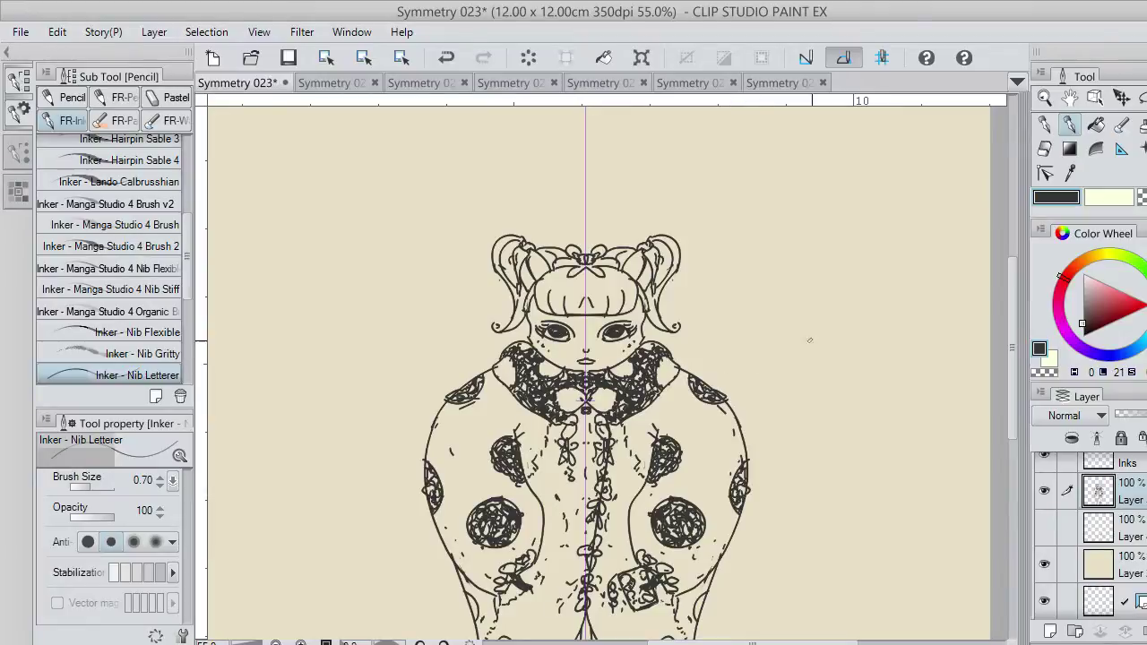
pyautogui.moveTo(1008, 392)
pyautogui.mouseDown()
pyautogui.moveTo(1008, 421)
pyautogui.moveTo(996, 431)
pyautogui.mouseUp()
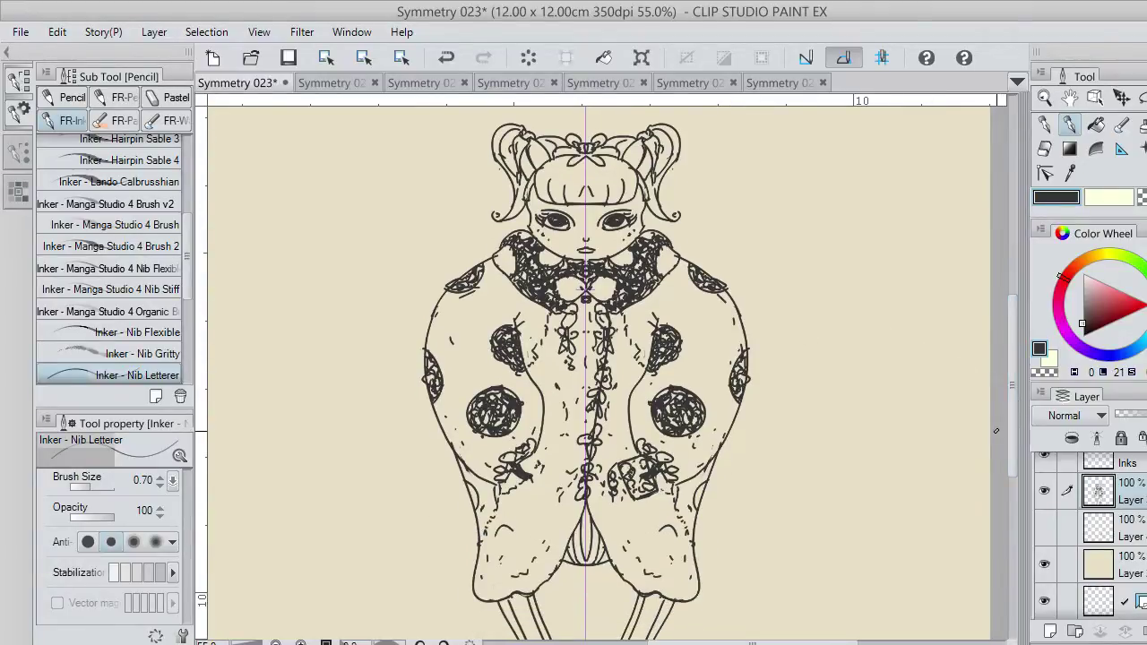
pyautogui.moveTo(693, 505)
pyautogui.mouseDown()
pyautogui.moveTo(704, 485)
pyautogui.moveTo(697, 495)
pyautogui.mouseUp()
# Step: Darken the striped skirt visible in the coat's lower front opening with dense strokes
pyautogui.moveTo(1010, 430); pyautogui.dragTo(994, 463)
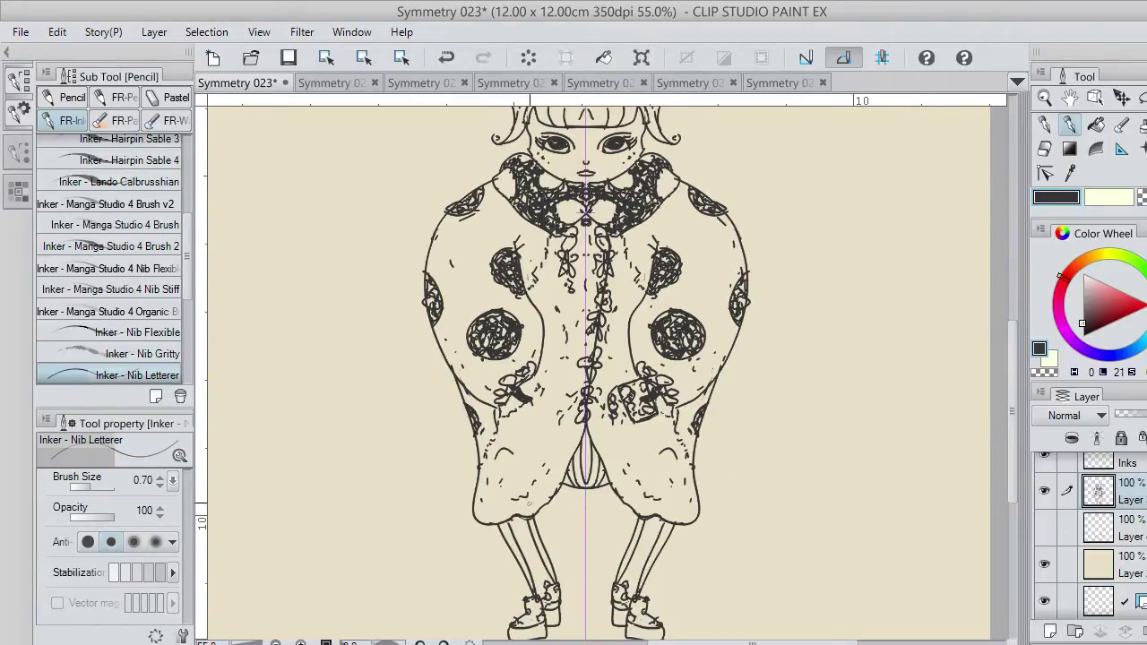
pyautogui.moveTo(593, 485)
pyautogui.mouseDown()
pyautogui.moveTo(603, 484)
pyautogui.moveTo(580, 479)
pyautogui.mouseUp()
pyautogui.moveTo(584, 487)
pyautogui.mouseDown()
pyautogui.moveTo(573, 461)
pyautogui.moveTo(581, 447)
pyautogui.moveTo(607, 483)
pyautogui.moveTo(584, 439)
pyautogui.mouseUp()
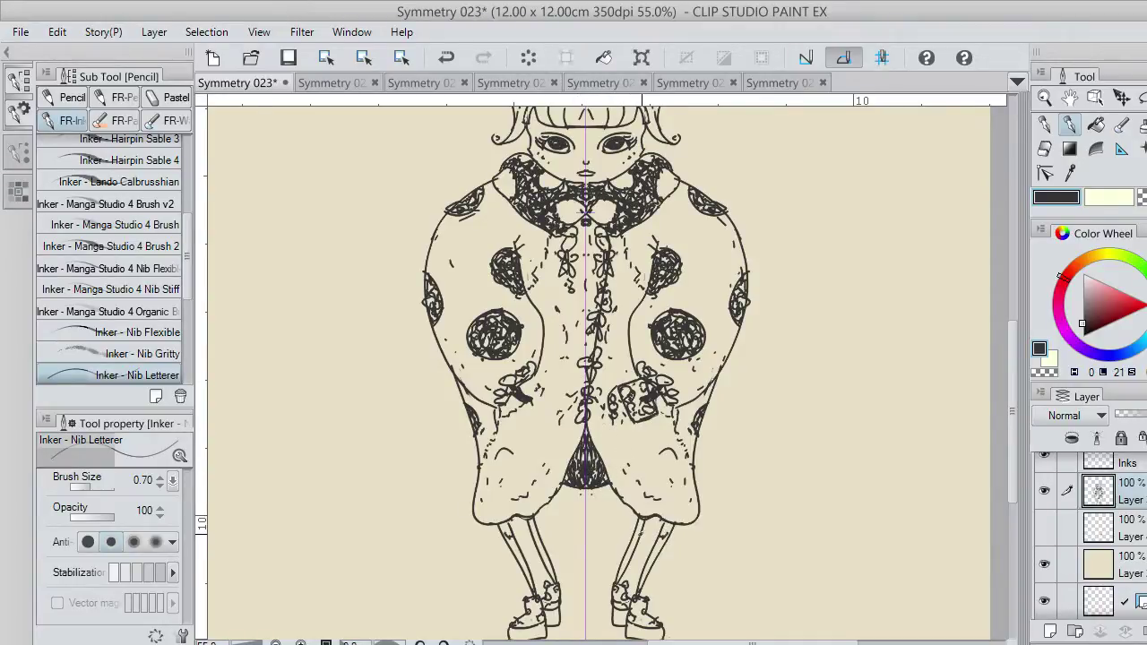
# Step: Add mirrored dark patches along both legs and ink small details on the shoes
pyautogui.moveTo(640, 533)
pyautogui.mouseDown()
pyautogui.moveTo(636, 550)
pyautogui.moveTo(652, 561)
pyautogui.mouseUp()
pyautogui.moveTo(650, 555); pyautogui.dragTo(629, 557)
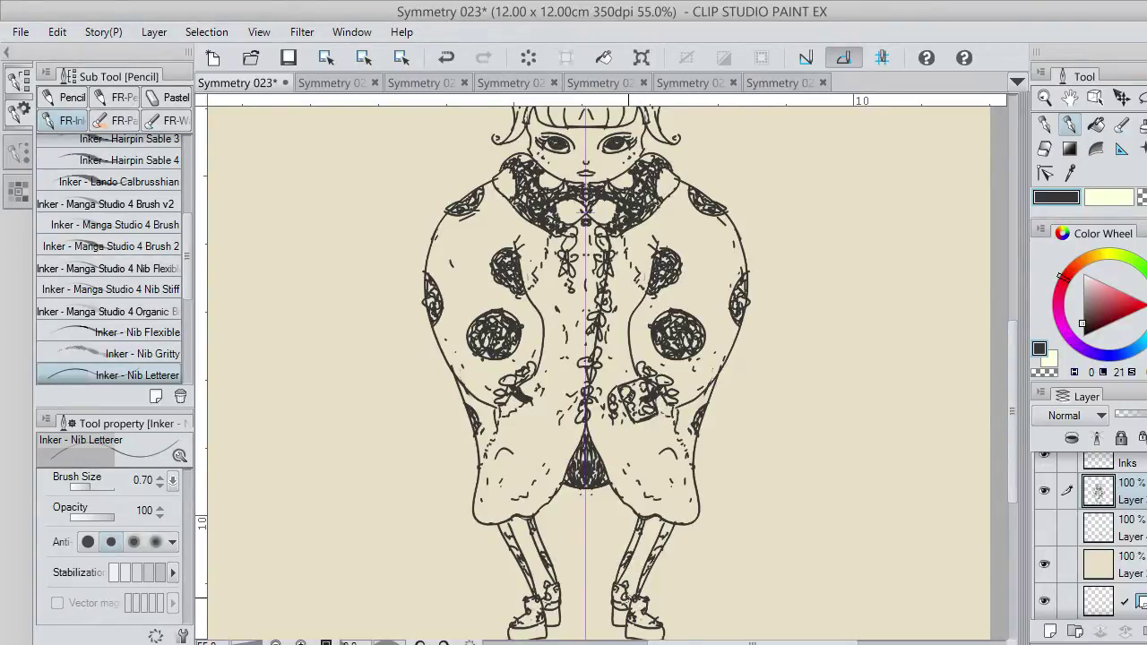
pyautogui.moveTo(614, 586); pyautogui.dragTo(614, 587)
pyautogui.scroll(-1, 1008, 465)
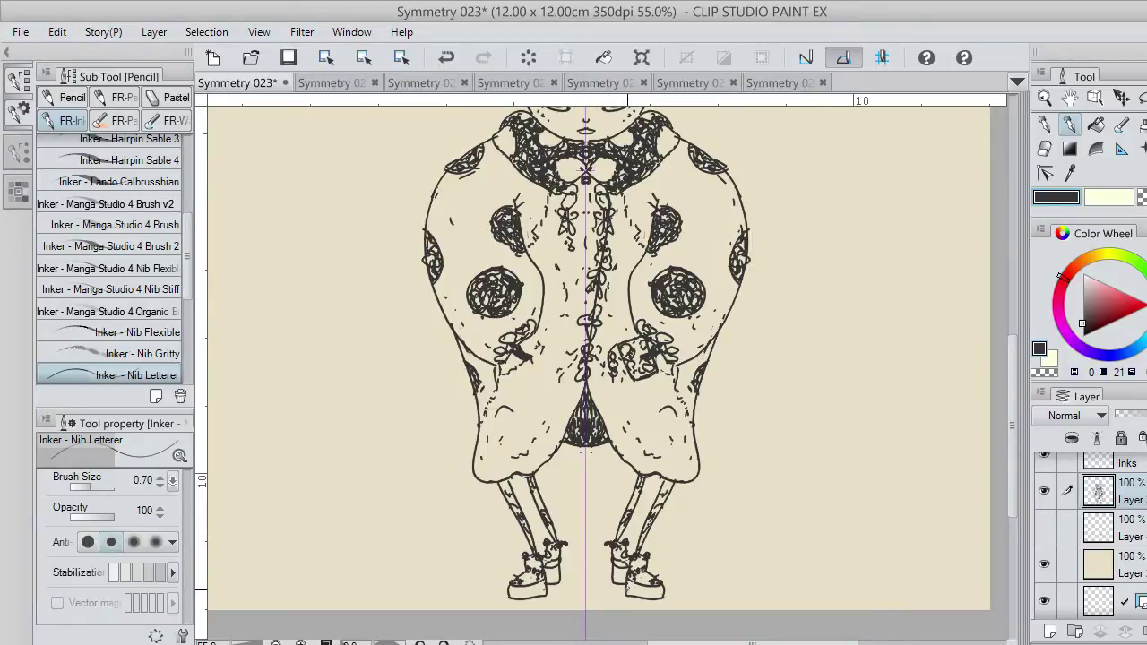
pyautogui.moveTo(627, 593)
pyautogui.mouseDown()
pyautogui.moveTo(655, 590)
pyautogui.moveTo(627, 570)
pyautogui.mouseUp()
pyautogui.hotkey('ctrl', 'z')
pyautogui.hotkey('ctrl', 'z')
pyautogui.moveTo(666, 482); pyautogui.dragTo(662, 486)
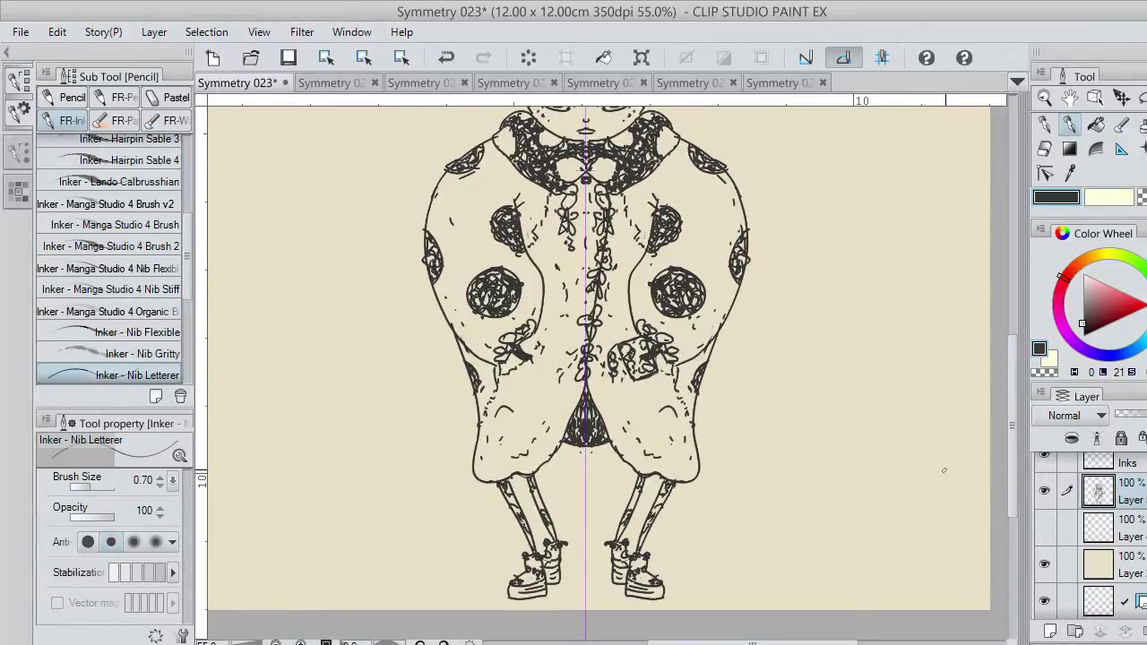
# Step: Darken the hair on both sides of the hair bow and the bow's centre
pyautogui.moveTo(1010, 465); pyautogui.dragTo(985, 374)
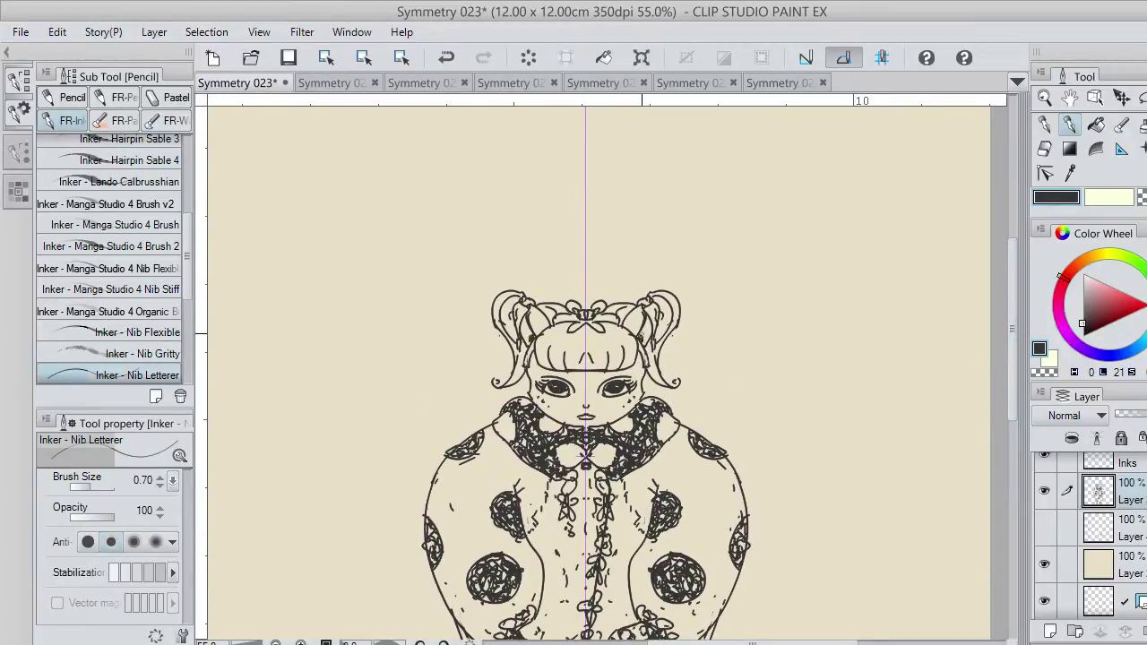
pyautogui.moveTo(642, 336); pyautogui.dragTo(646, 325)
pyautogui.moveTo(588, 315); pyautogui.dragTo(583, 323)
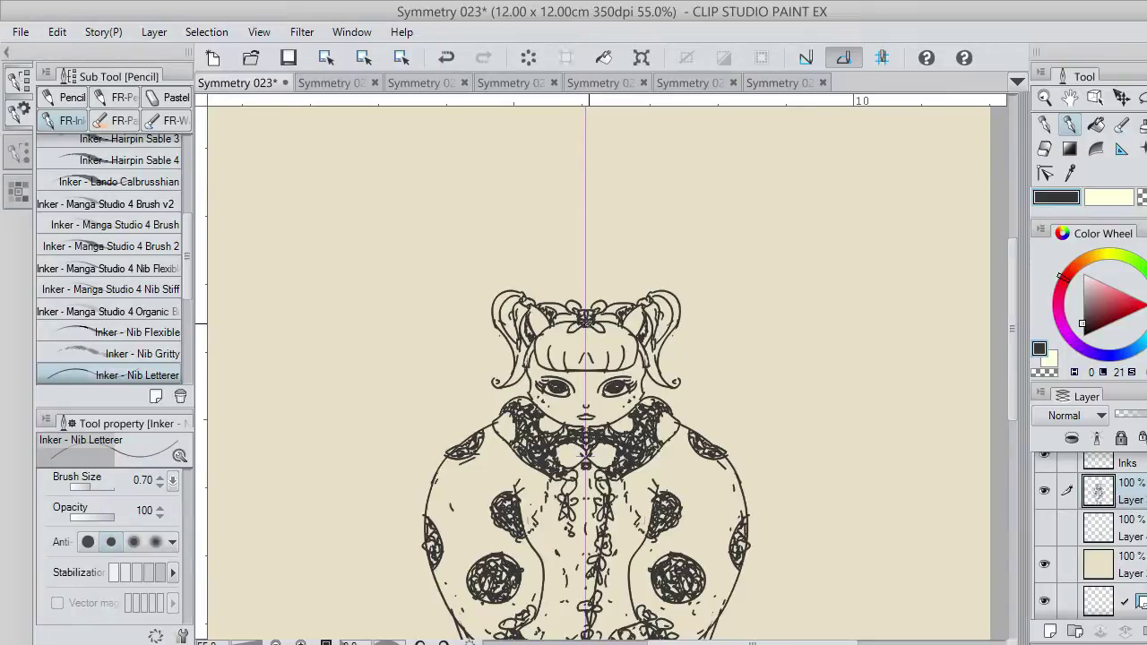
# Step: Shade the fringe with mirrored dark strands running down from the bow
pyautogui.moveTo(600, 369)
pyautogui.mouseDown()
pyautogui.moveTo(613, 354)
pyautogui.moveTo(606, 337)
pyautogui.moveTo(620, 356)
pyautogui.moveTo(608, 332)
pyautogui.moveTo(601, 353)
pyautogui.moveTo(618, 320)
pyautogui.moveTo(621, 358)
pyautogui.mouseUp()
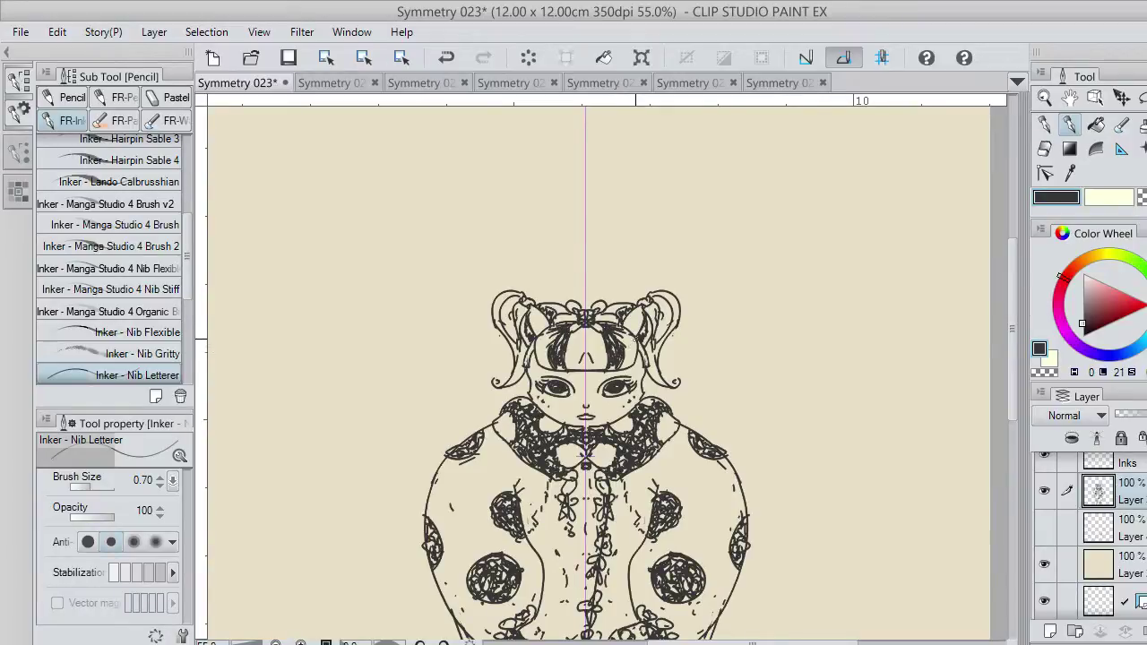
pyautogui.moveTo(584, 325); pyautogui.dragTo(578, 342)
pyautogui.moveTo(578, 336); pyautogui.dragTo(577, 354)
pyautogui.moveTo(578, 343)
pyautogui.mouseDown()
pyautogui.moveTo(584, 362)
pyautogui.moveTo(571, 368)
pyautogui.mouseUp()
pyautogui.moveTo(569, 348); pyautogui.dragTo(571, 370)
# Step: Shade both pigtails with mirrored dark strokes and fit the whole canvas in view
pyautogui.moveTo(634, 333)
pyautogui.mouseDown()
pyautogui.moveTo(633, 318)
pyautogui.moveTo(655, 314)
pyautogui.mouseUp()
pyautogui.moveTo(658, 298)
pyautogui.mouseDown()
pyautogui.moveTo(651, 372)
pyautogui.moveTo(664, 384)
pyautogui.mouseUp()
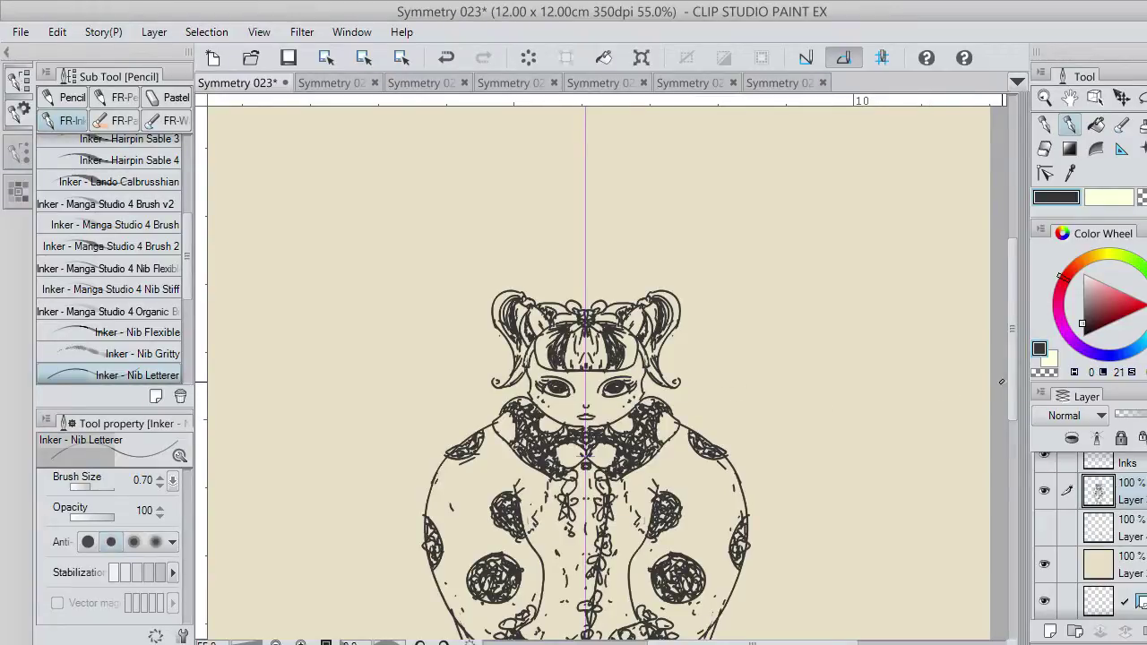
pyautogui.moveTo(1005, 383)
pyautogui.mouseDown()
pyautogui.moveTo(1005, 485)
pyautogui.moveTo(1009, 383)
pyautogui.mouseUp()
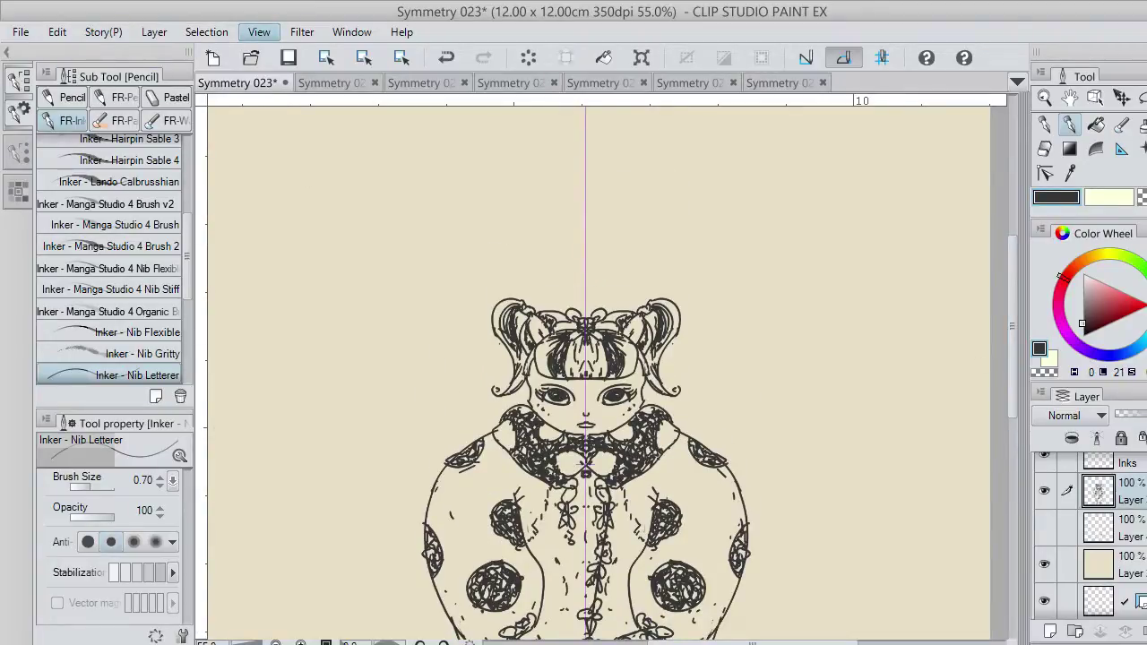
pyautogui.hotkey('ctrl', '0')
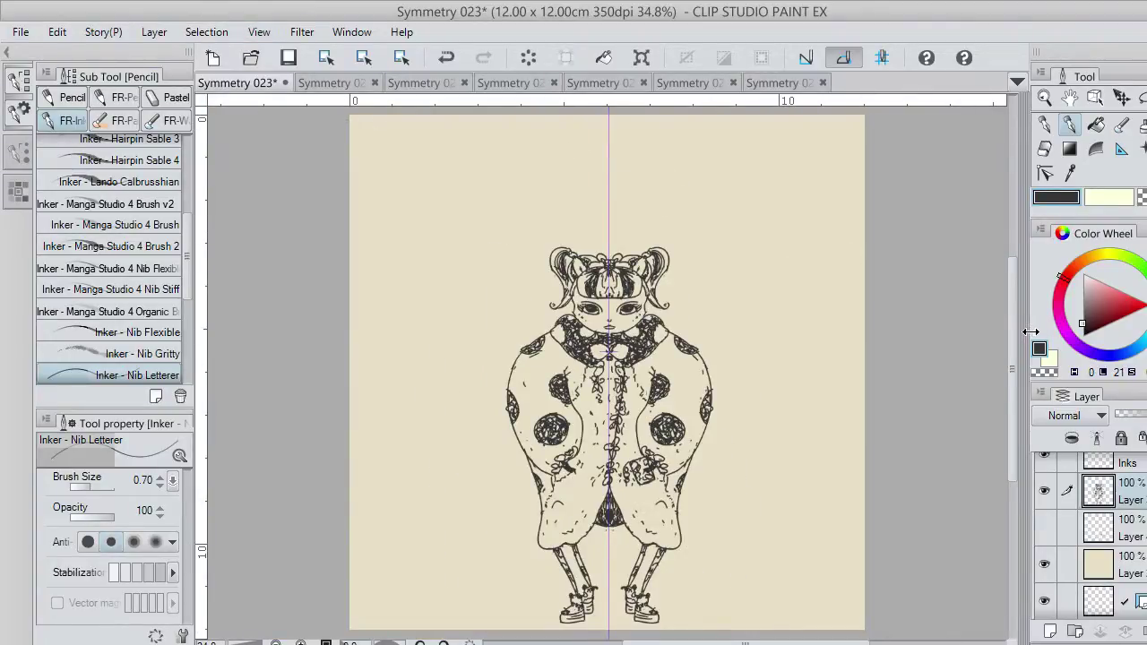